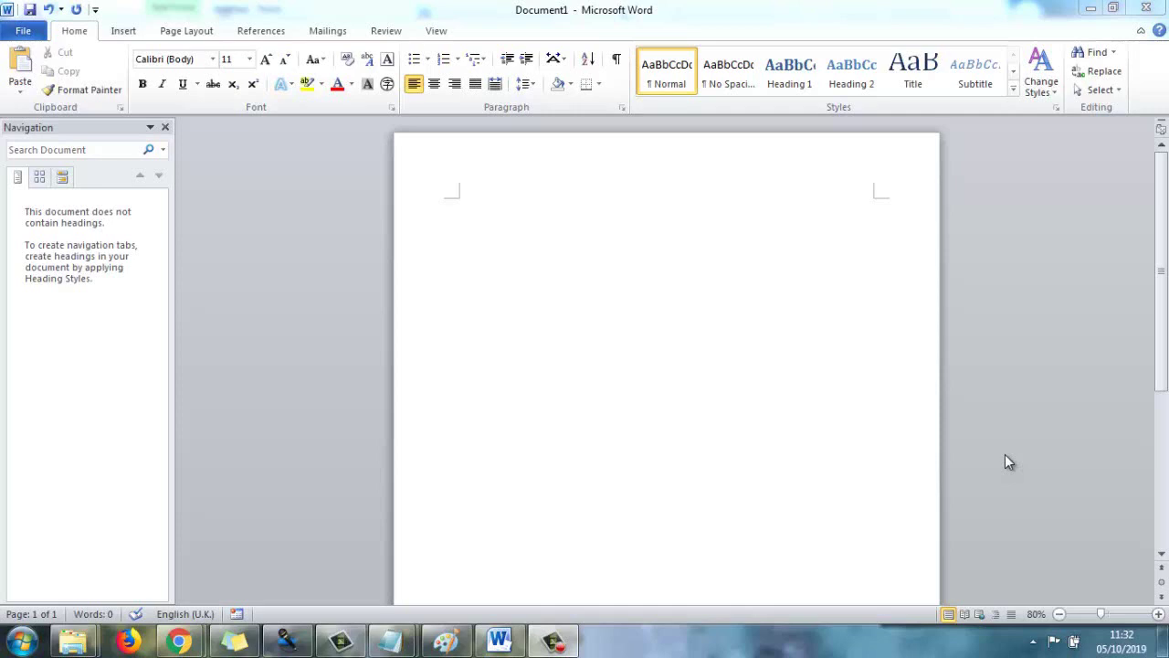
# - Enter the text "Hobbies" on the first line of the blank document
pyautogui.click(731, 296)
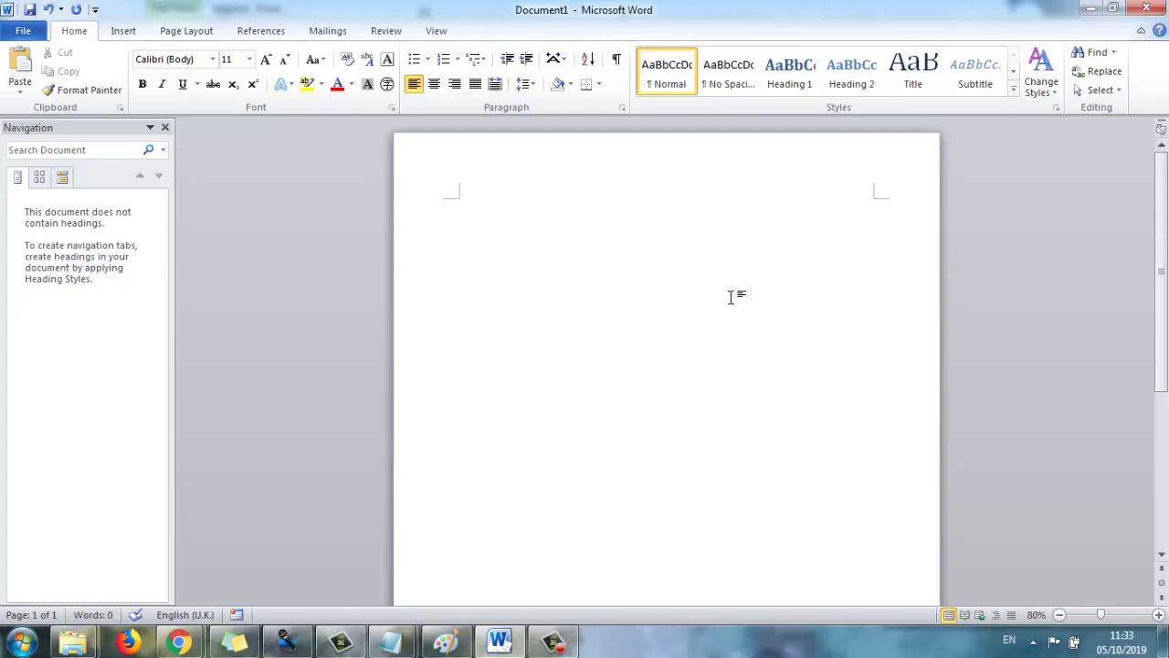
pyautogui.write('H')
pyautogui.press('BackSpace')
pyautogui.write('Hb')
pyautogui.press('BackSpace')
pyautogui.write('obbies')
# - Format the "Hobbies" text as bold with a font size of 48
pyautogui.hotkey('ctrl', 'a')
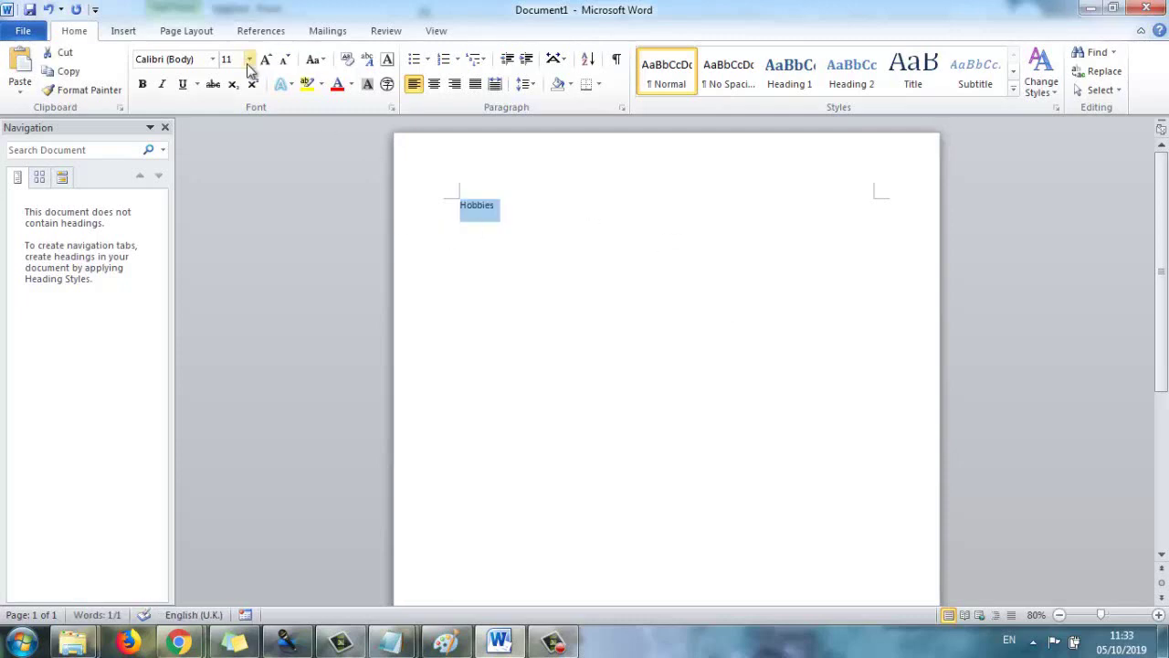
pyautogui.click(249, 60)
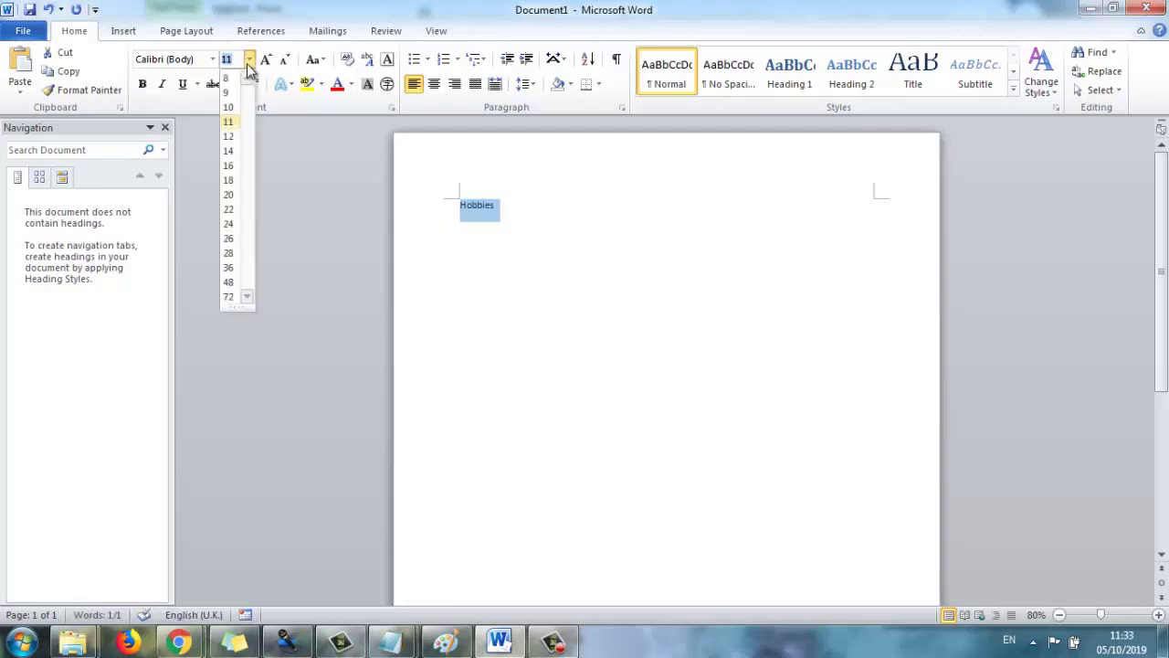
pyautogui.click(228, 282)
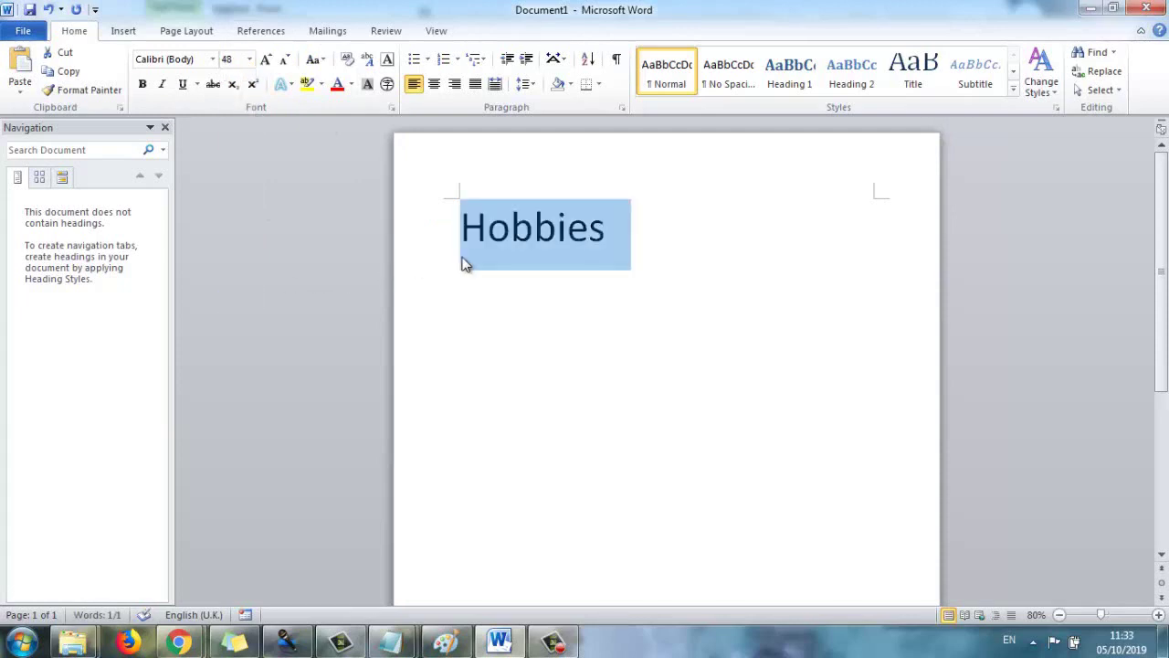
pyautogui.hotkey('ctrl', 'b')
pyautogui.click(645, 250)
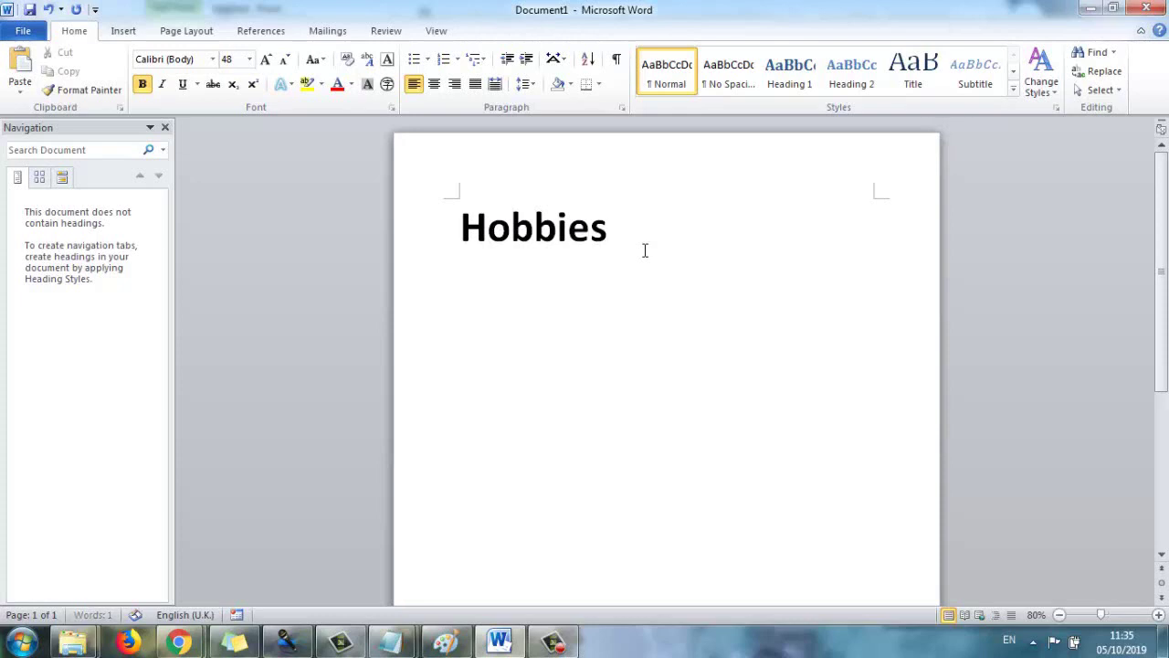
# - Extend the heading to read "Hobbies + Animals" and start a new line below it
pyautogui.press('Return')
pyautogui.write('+ Animlas')
pyautogui.press('BackSpace')
pyautogui.press('BackSpace')
pyautogui.press('BackSpace')
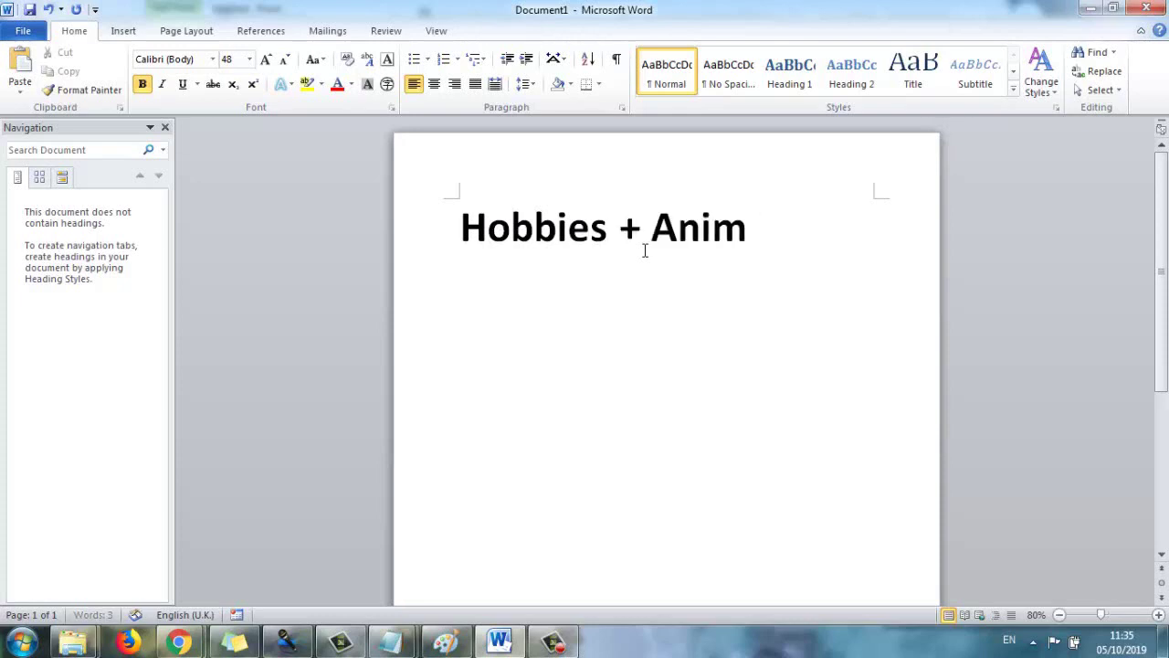
pyautogui.write('als')
pyautogui.press('Return')
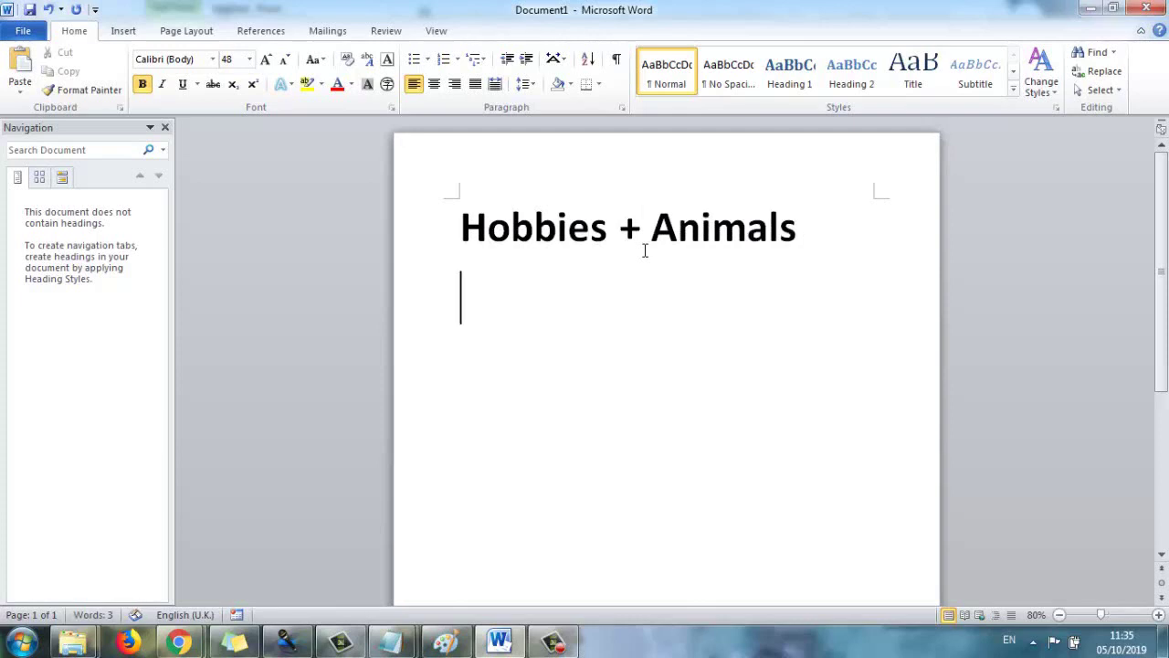
# - Write "Dogs and cats" on the line below the heading
pyautogui.write('D')
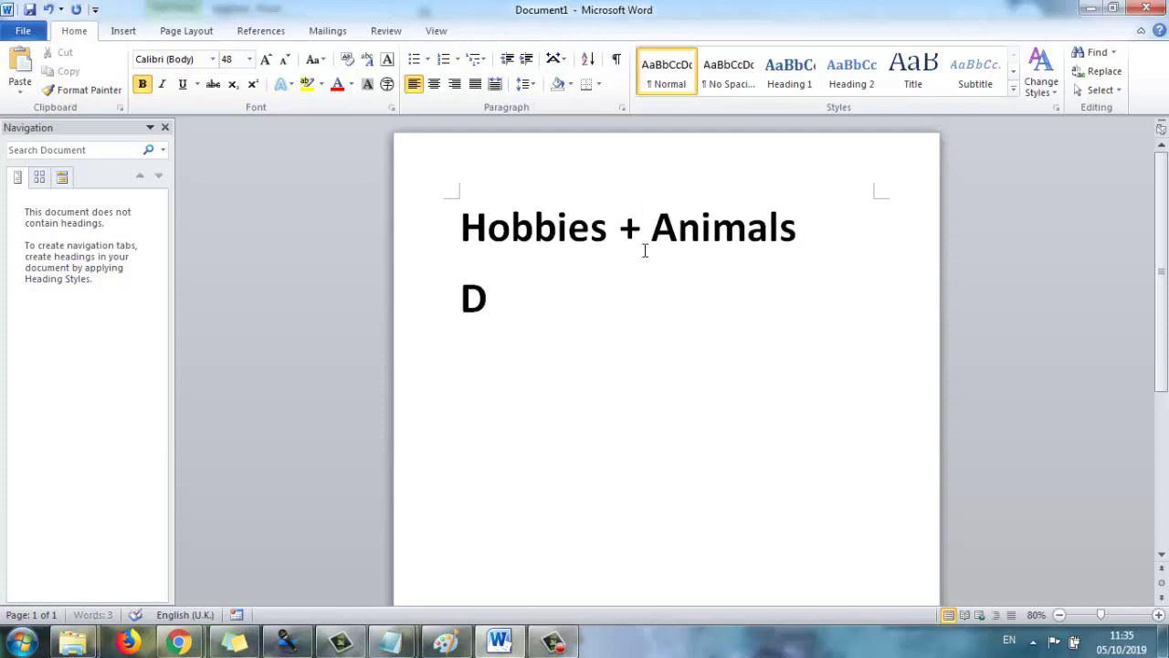
pyautogui.write('ogs and c')
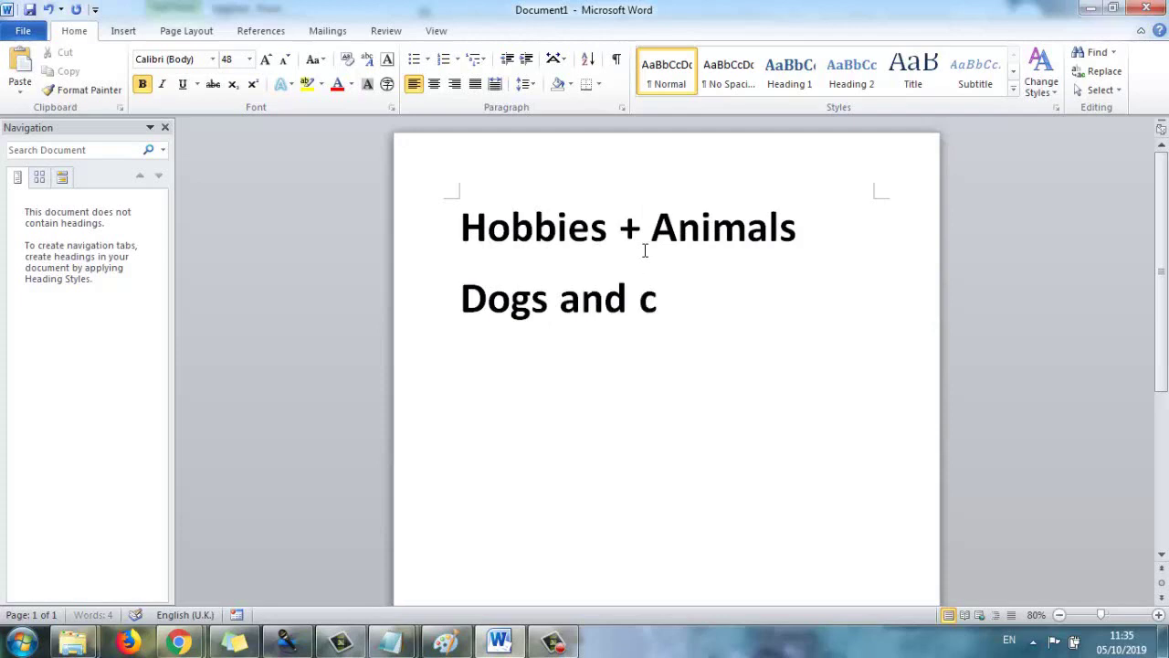
pyautogui.write('atts')
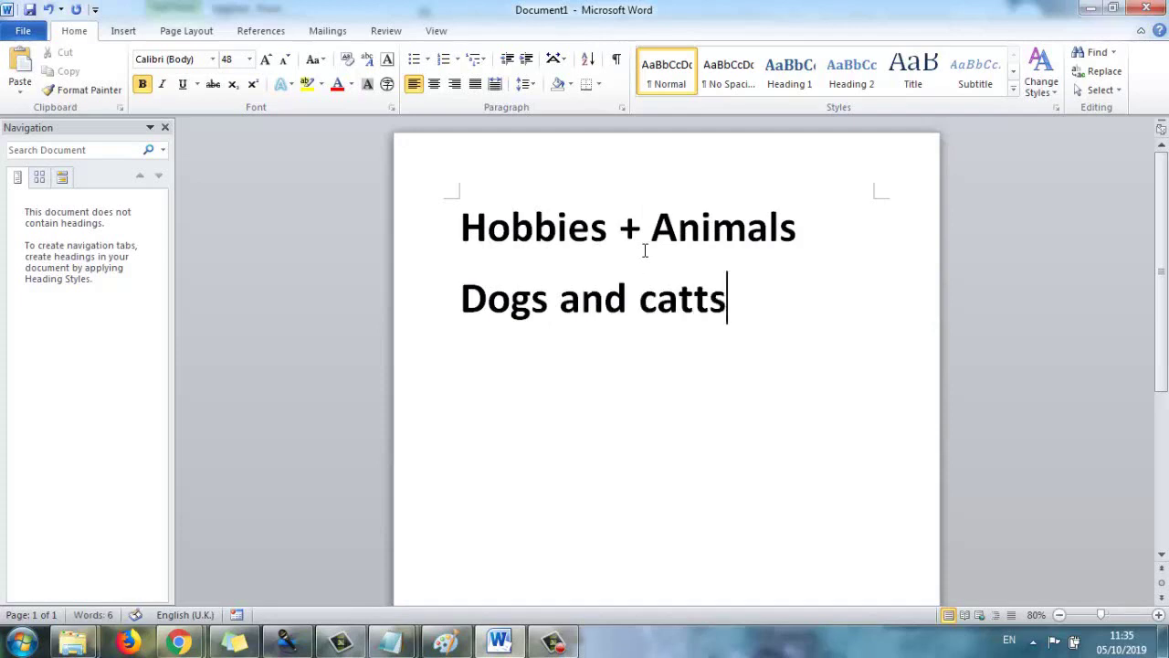
pyautogui.press('Left')
pyautogui.press('BackSpace')
# - Reduce the font size of the "Dogs and cats" line to 36
pyautogui.click(739, 293)
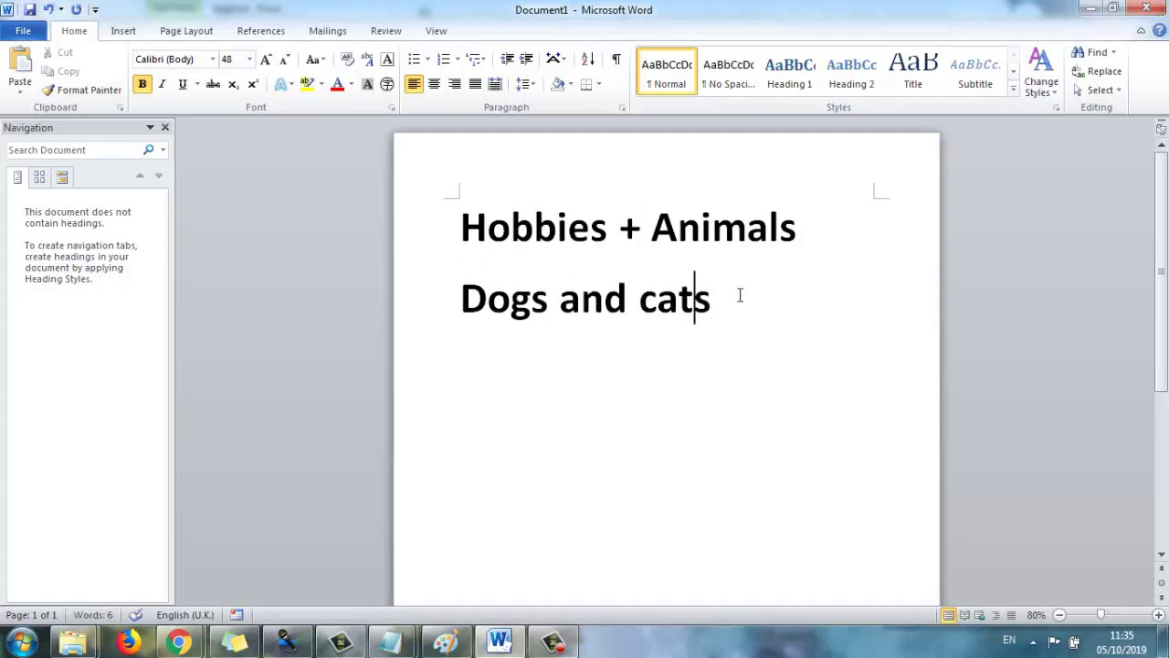
pyautogui.click(412, 312)
pyautogui.click(249, 59)
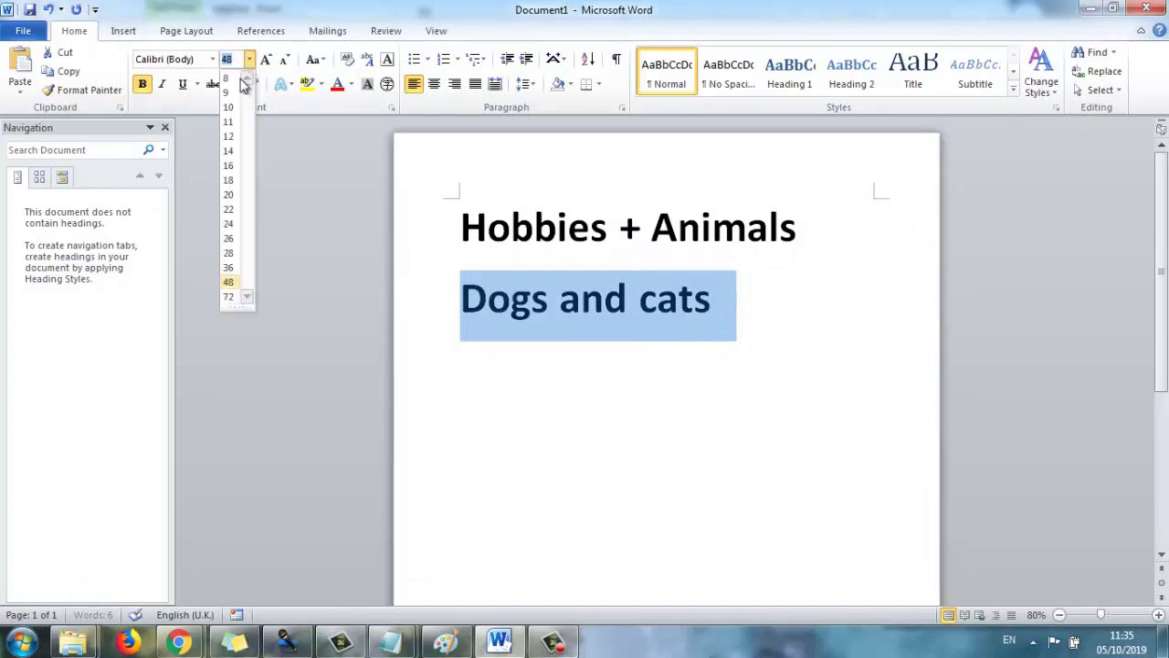
pyautogui.click(229, 267)
pyautogui.click(729, 301)
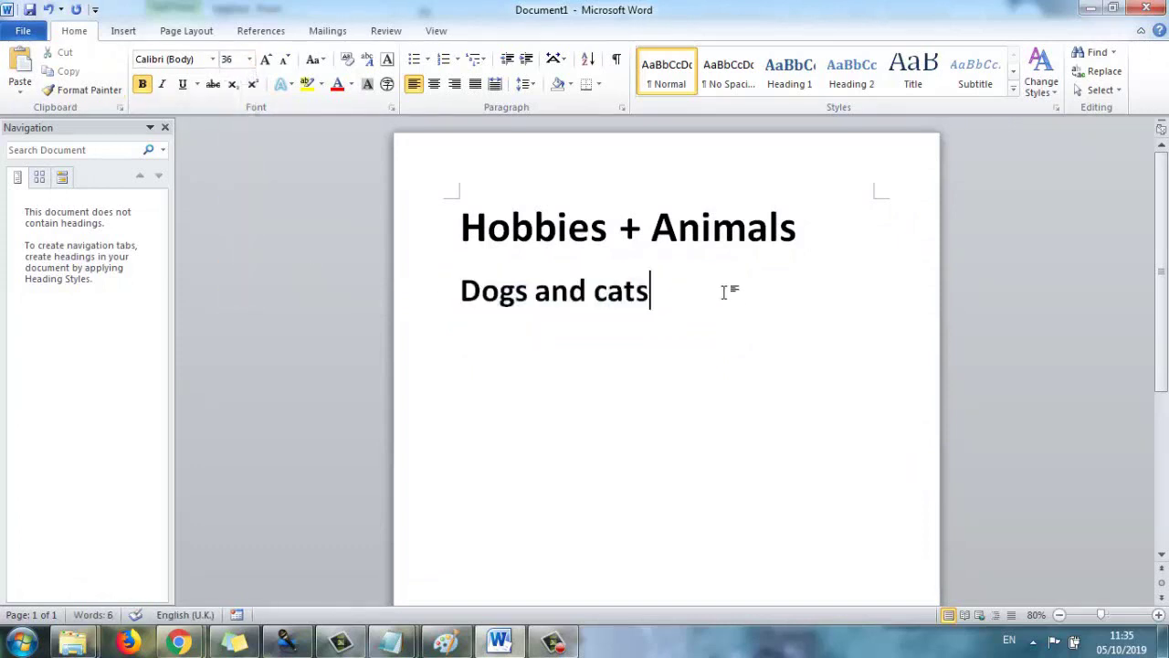
# - Extend the "Dogs and cats" line with "– pugs, Labradors, French bulldog…"
pyautogui.write('-')
pyautogui.press('BackSpace')
pyautogui.write('- pugs, labr')
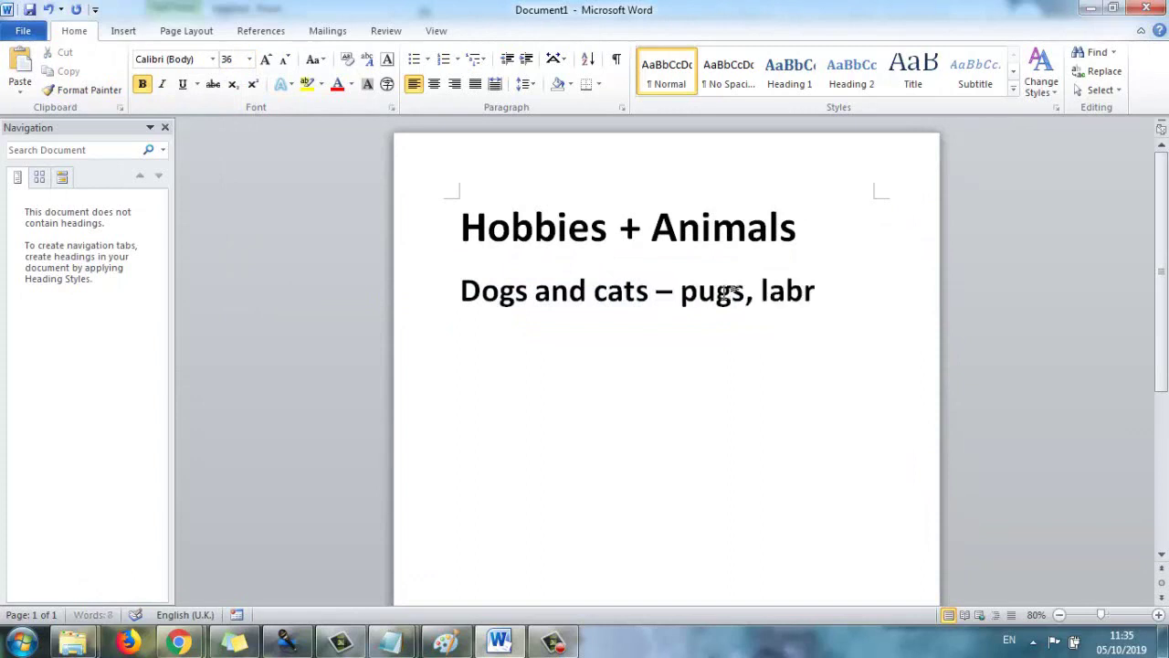
pyautogui.write('adors, ')
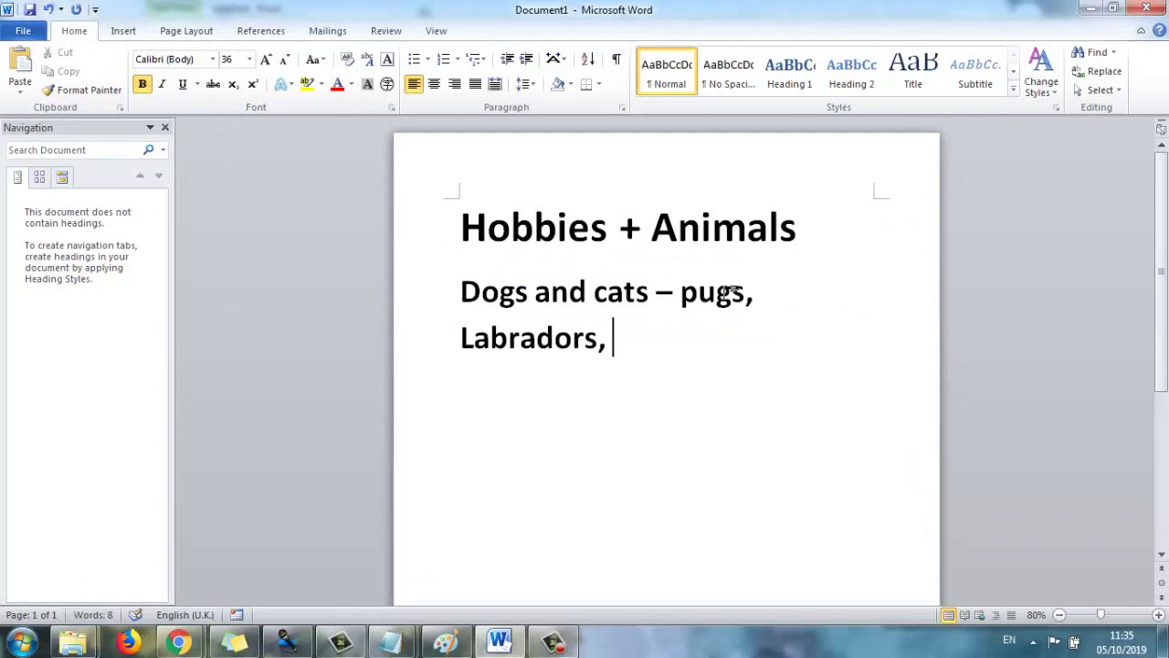
pyautogui.write('french bulldog..')
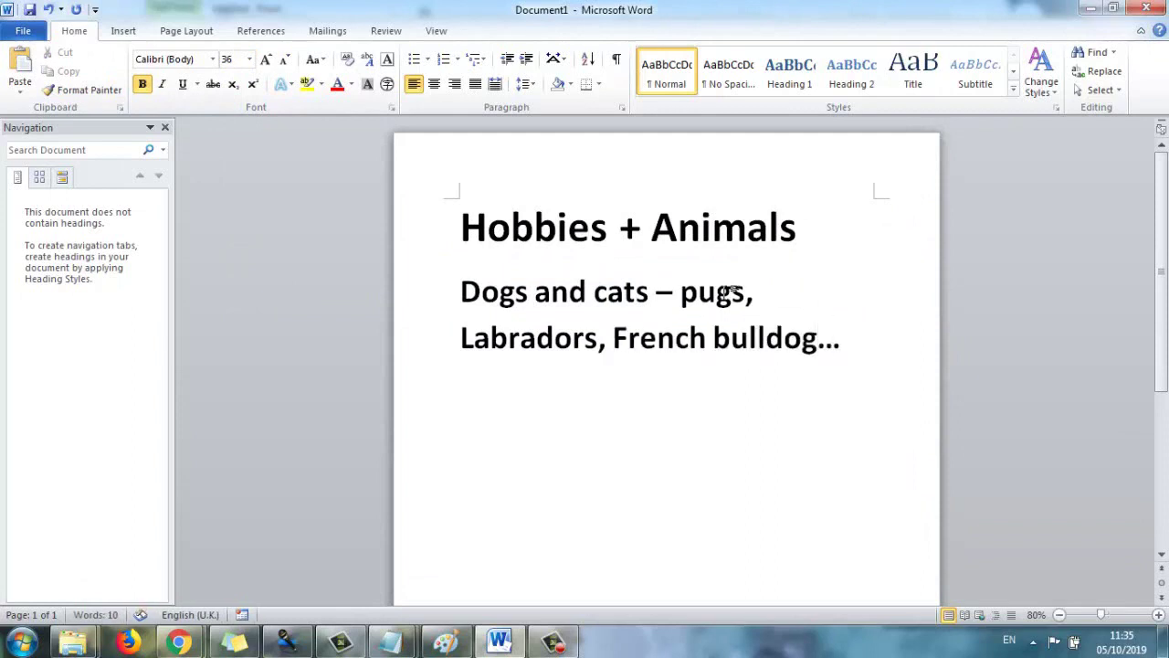
pyautogui.write('.')
# - Add a line reading "Tennis, badminton" and begin the "Profession" line beneath it
pyautogui.press('Return')
pyautogui.write('tennis, abdm')
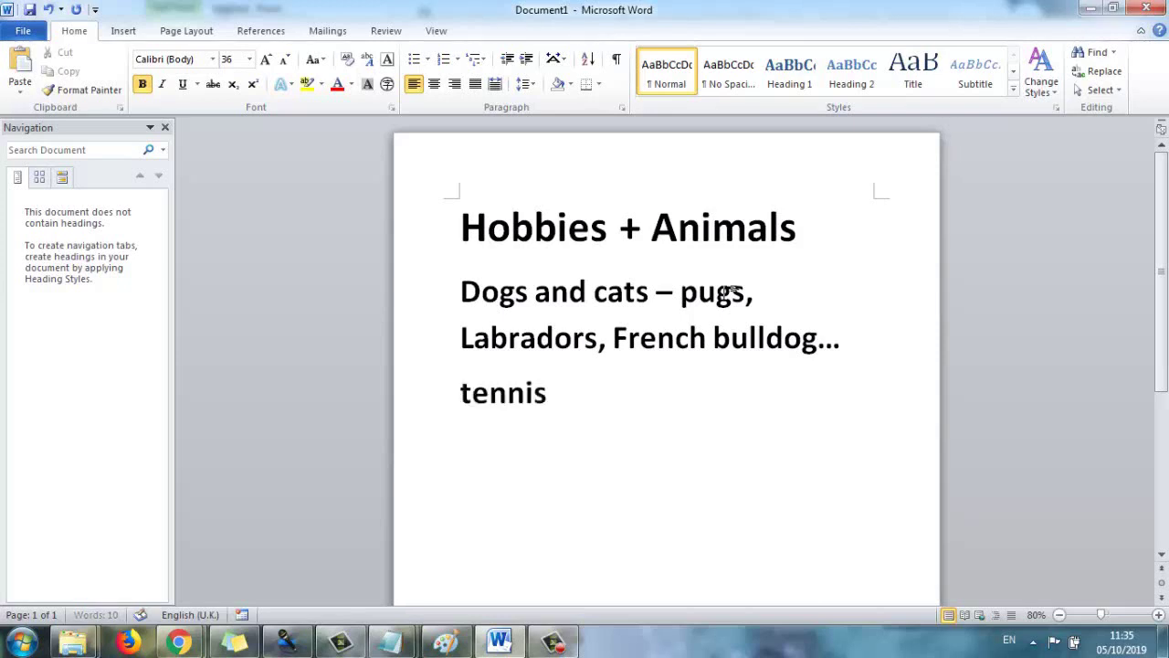
pyautogui.press('BackSpace')
pyautogui.press('BackSpace')
pyautogui.press('BackSpace')
pyautogui.press('BackSpace')
pyautogui.write('badminton')
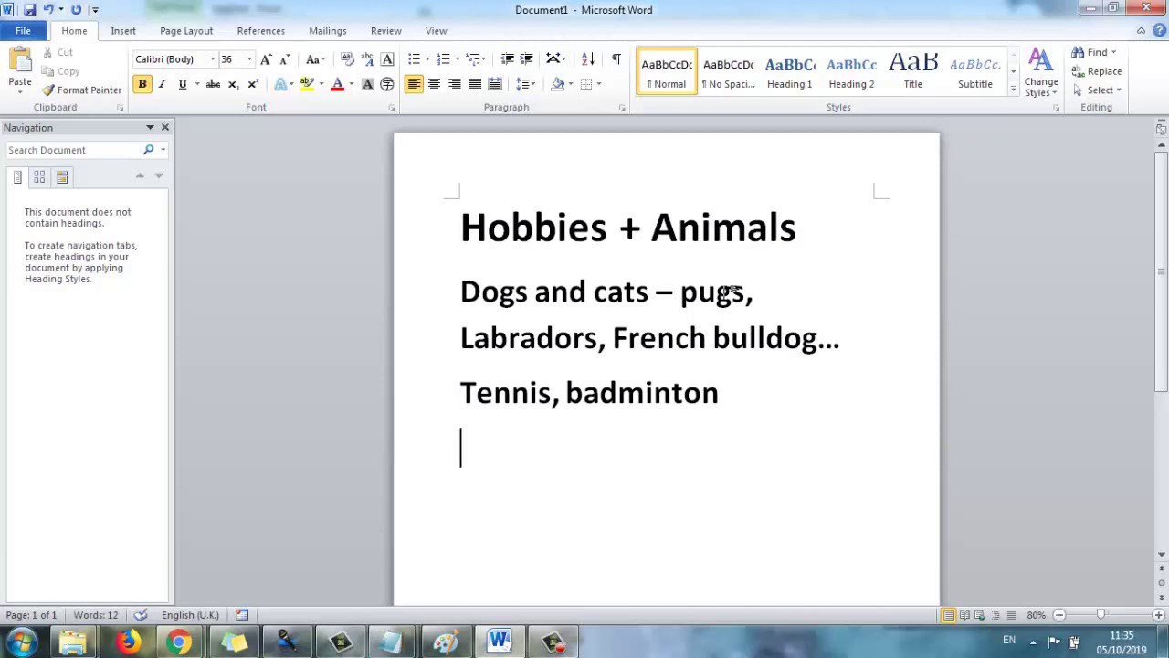
pyautogui.press('Return')
pyautogui.write('Profes')
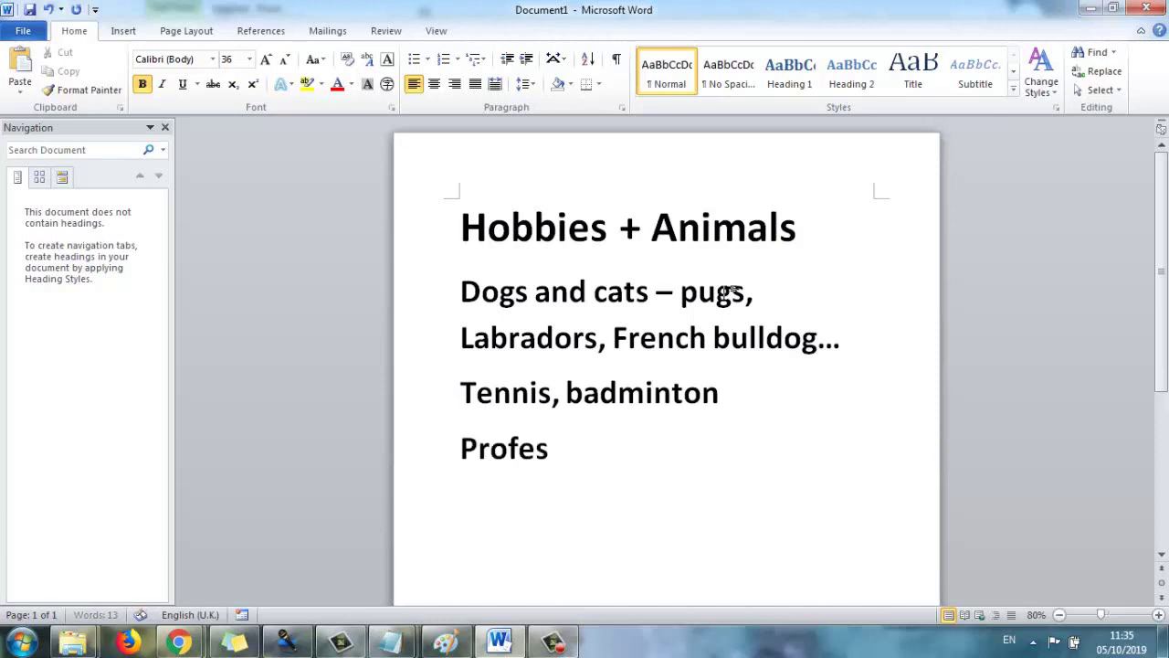
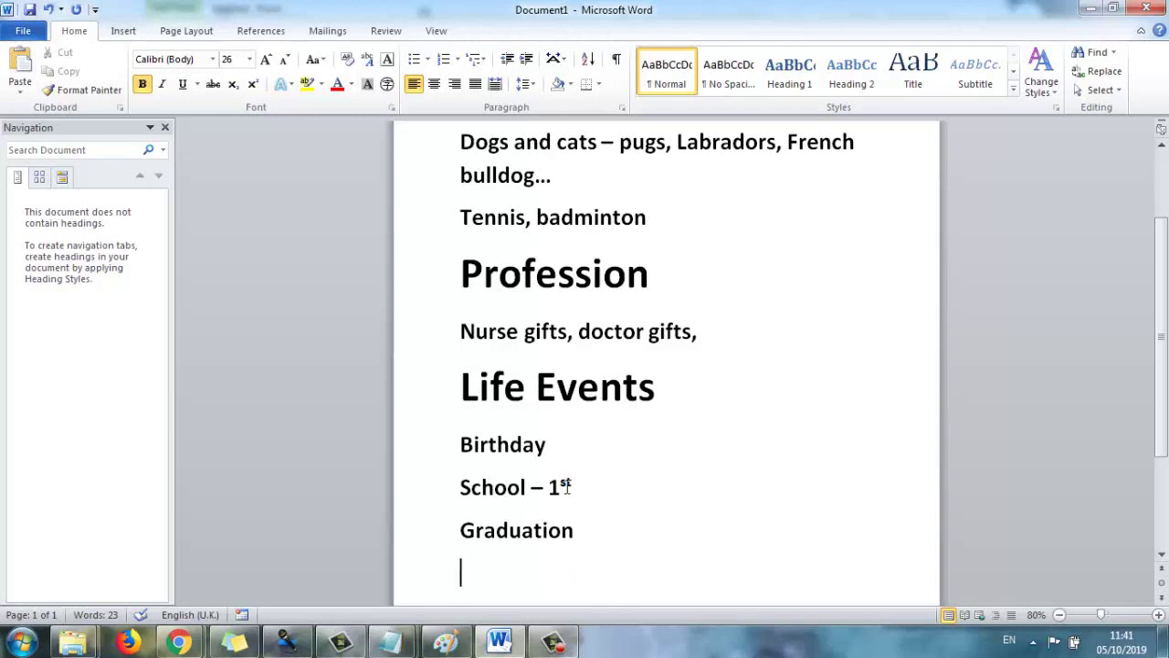
# - Add "Housewarming party gifts" and "Engagement gifts" on separate lines below "Graduation" in the Life Events list
pyautogui.moveTo(469, 289); pyautogui.dragTo(676, 274)
pyautogui.click(503, 569)
pyautogui.write('Housewarming ')
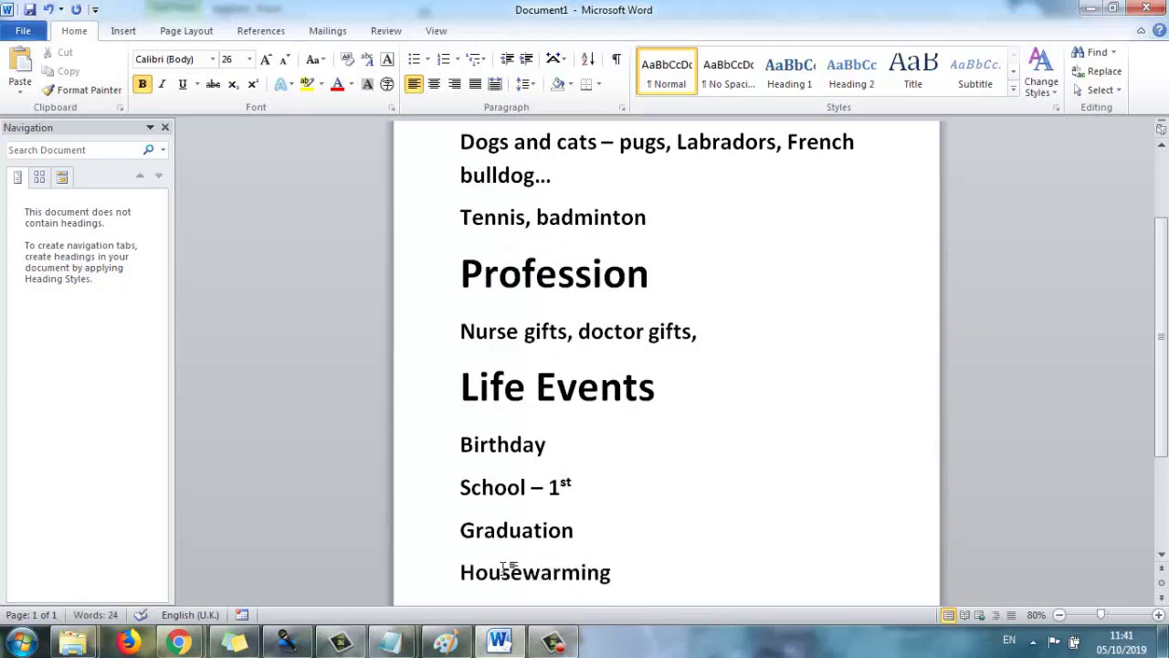
pyautogui.write('party')
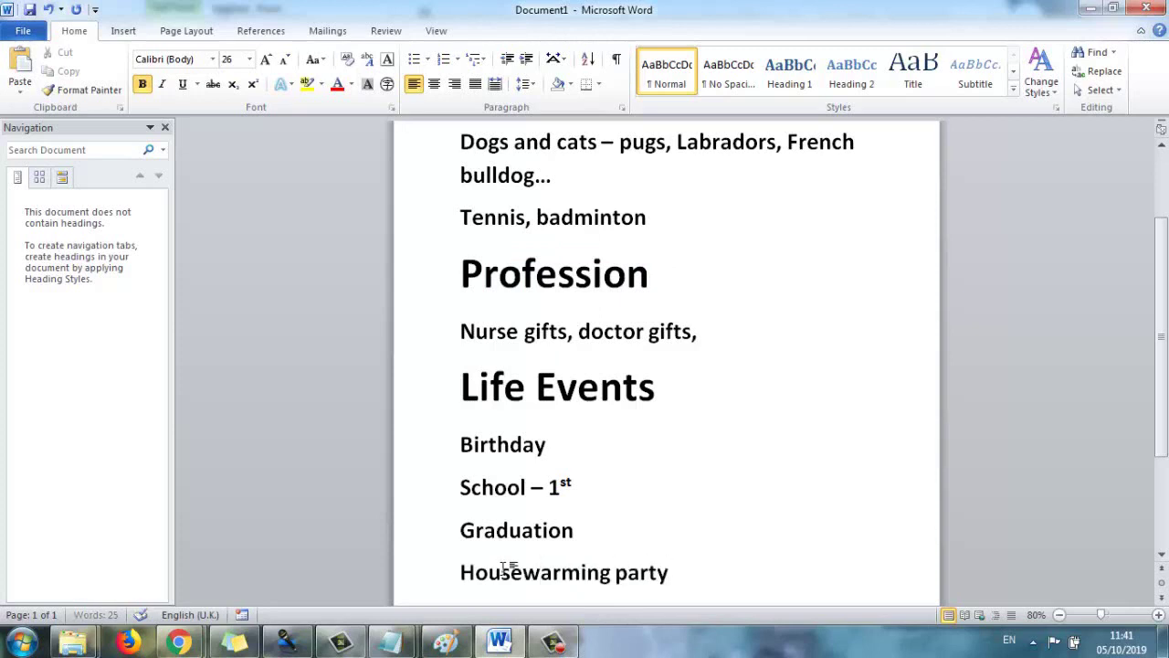
pyautogui.write(' gifts')
pyautogui.press('Return')
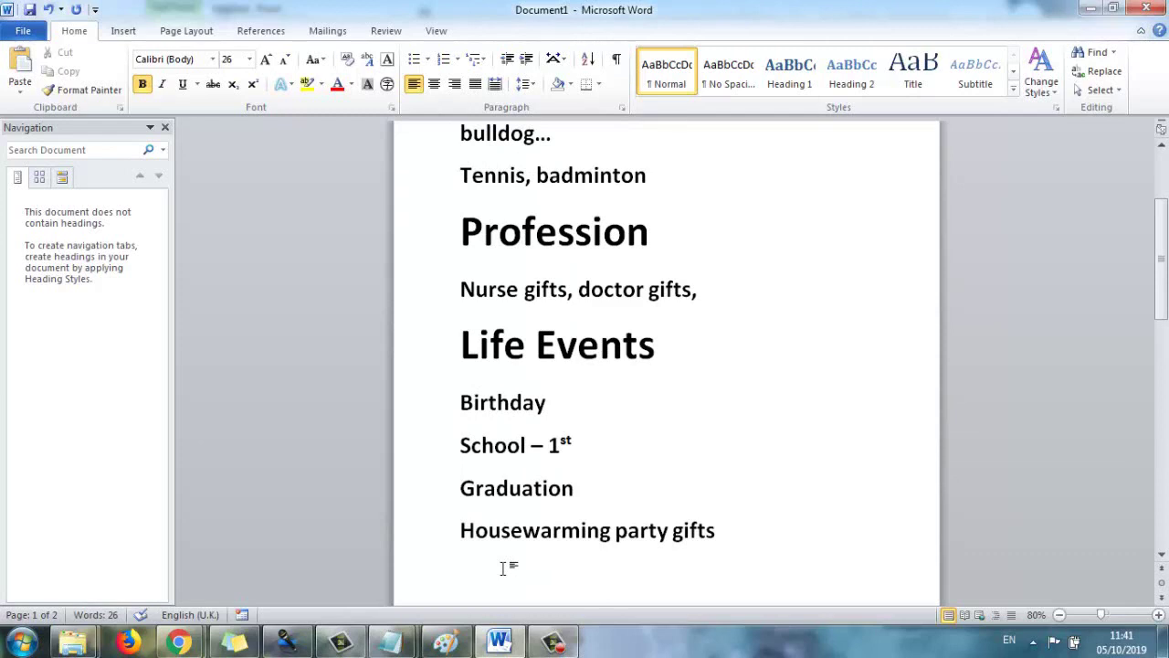
pyautogui.write('Engagement gifts')
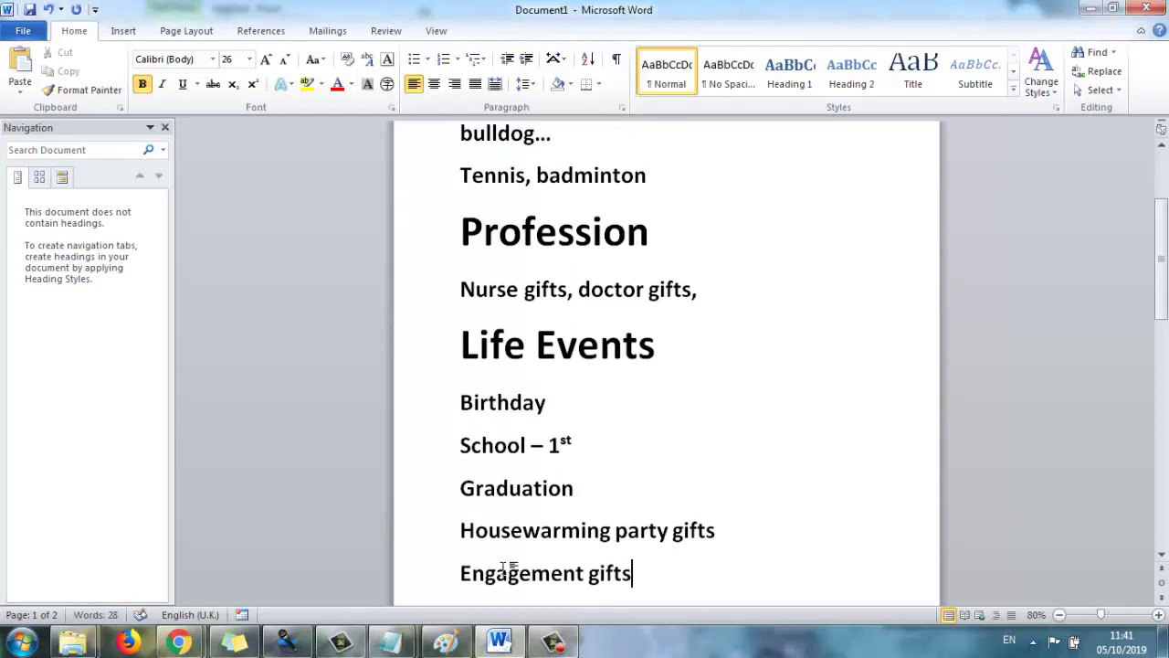
pyautogui.press('Return')
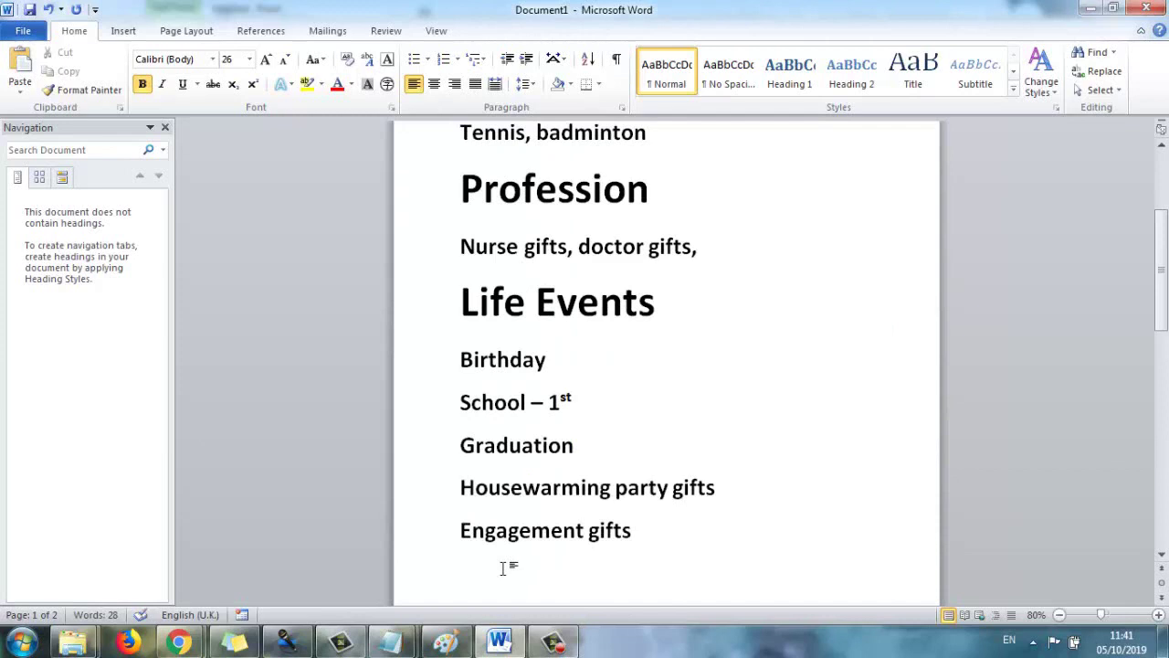
# - Add the entry "Bacholorette/Bachelor" below "Engagement gifts" and start a new line
pyautogui.write('Bacholorette')
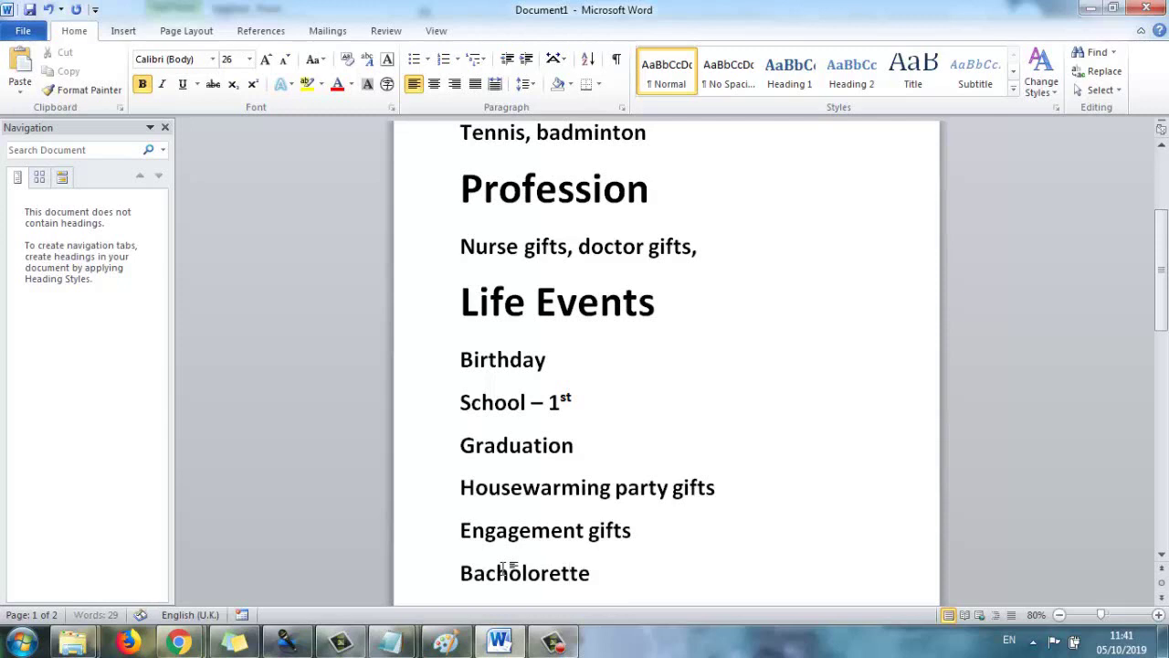
pyautogui.write('/Bacho')
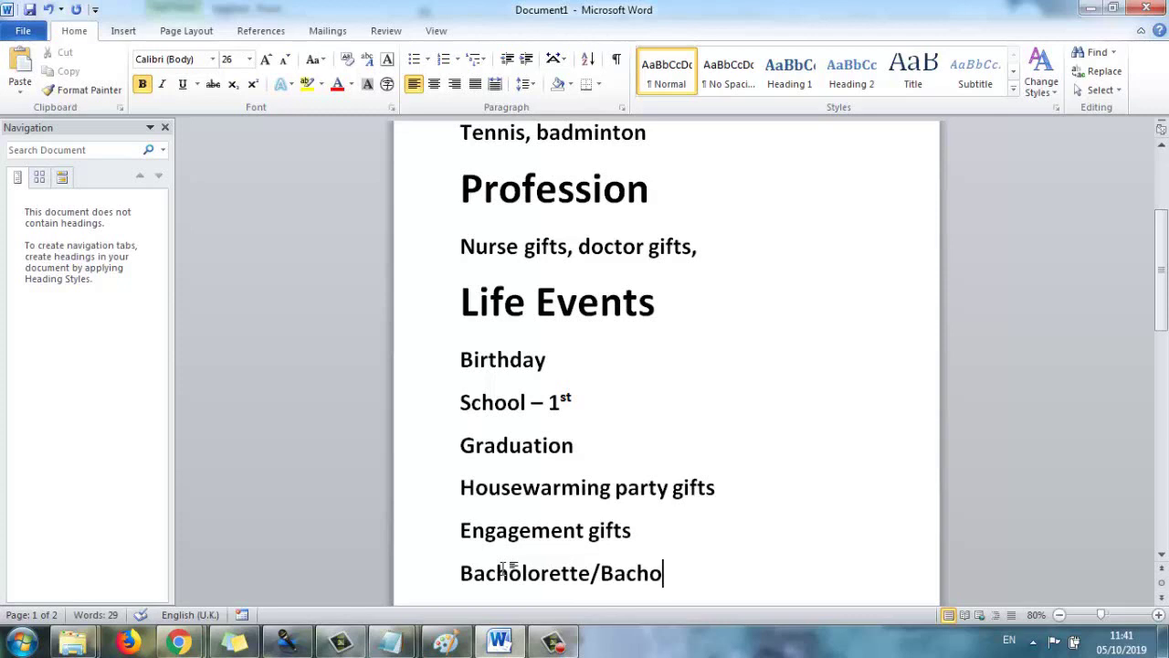
pyautogui.write('lo')
pyautogui.press('BackSpace')
pyautogui.write('er')
pyautogui.press('BackSpace')
pyautogui.press('BackSpace')
pyautogui.press('BackSpace')
pyautogui.press('BackSpace')
pyautogui.write('er')
pyautogui.press('BackSpace')
pyautogui.write('lor')
pyautogui.press('Return')
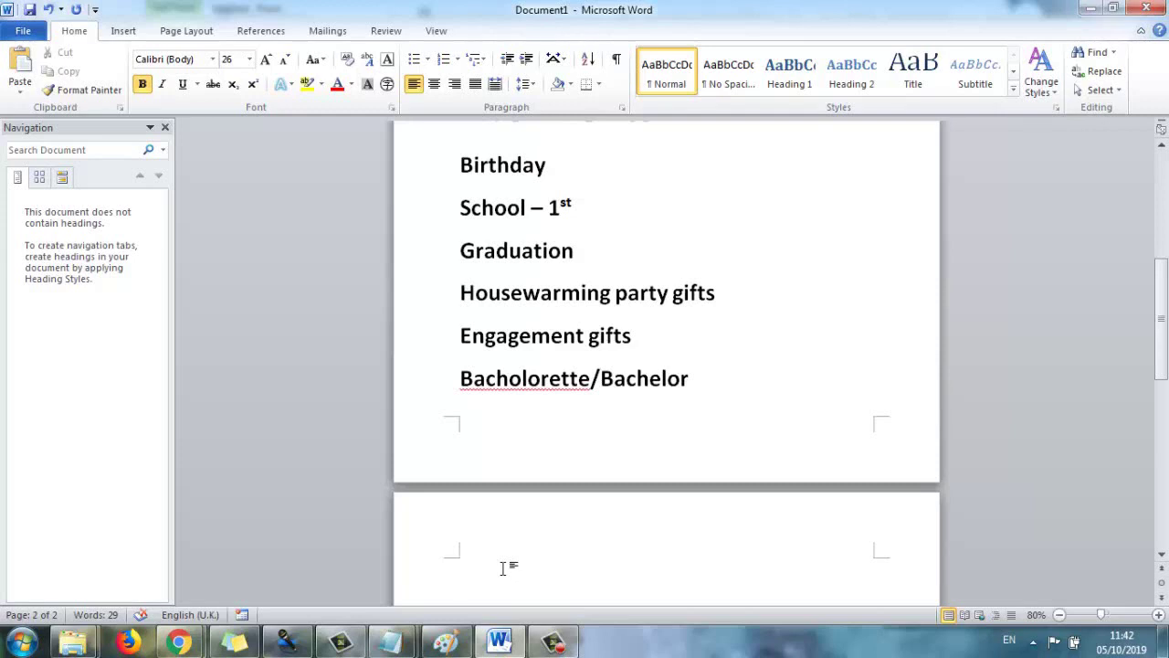
# - Add the entry "Wedding – Guest Book" to the Life Events list
pyautogui.write('Wedding')
pyautogui.press('Return')
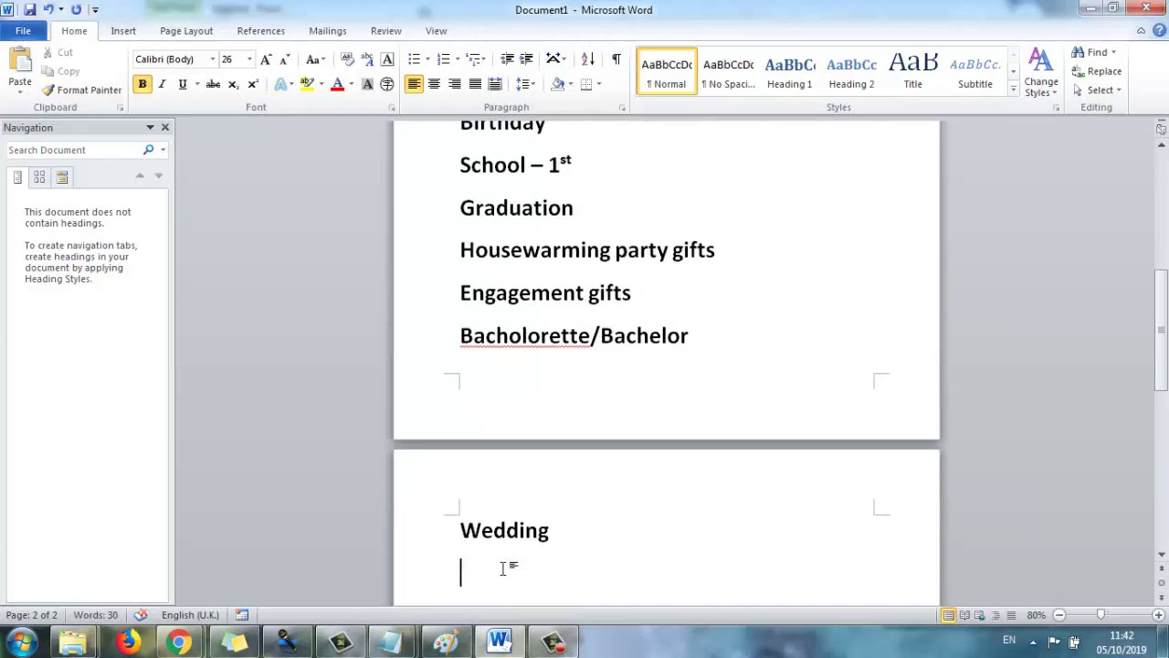
pyautogui.press('BackSpace')
pyautogui.write('- Gue')
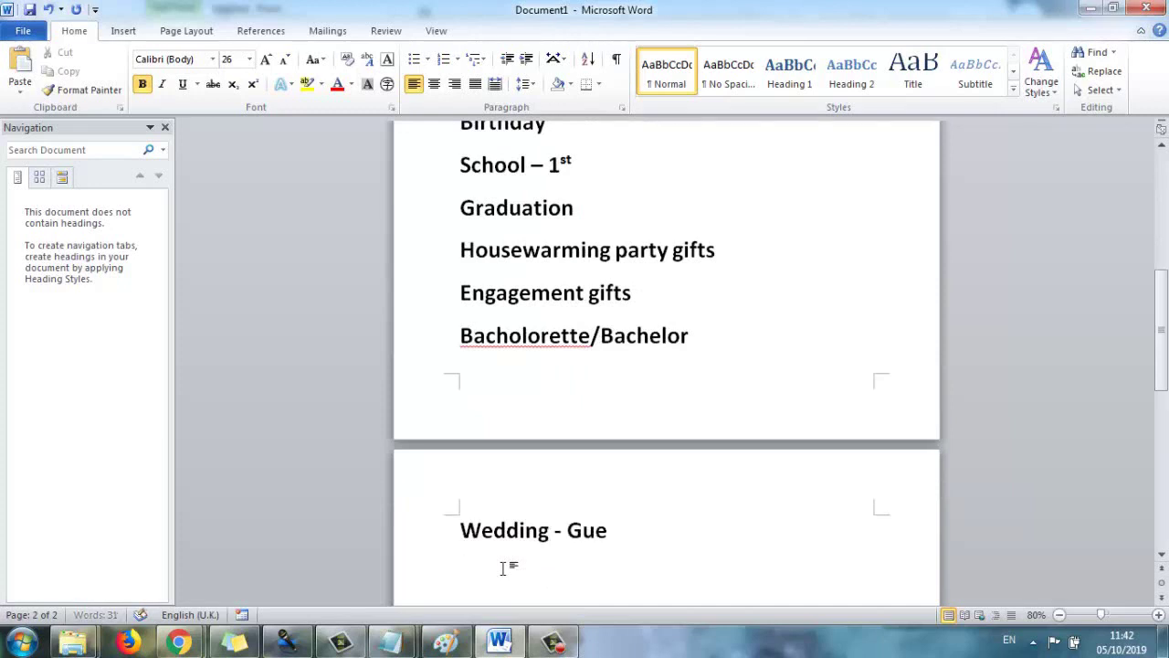
pyautogui.write('st Book')
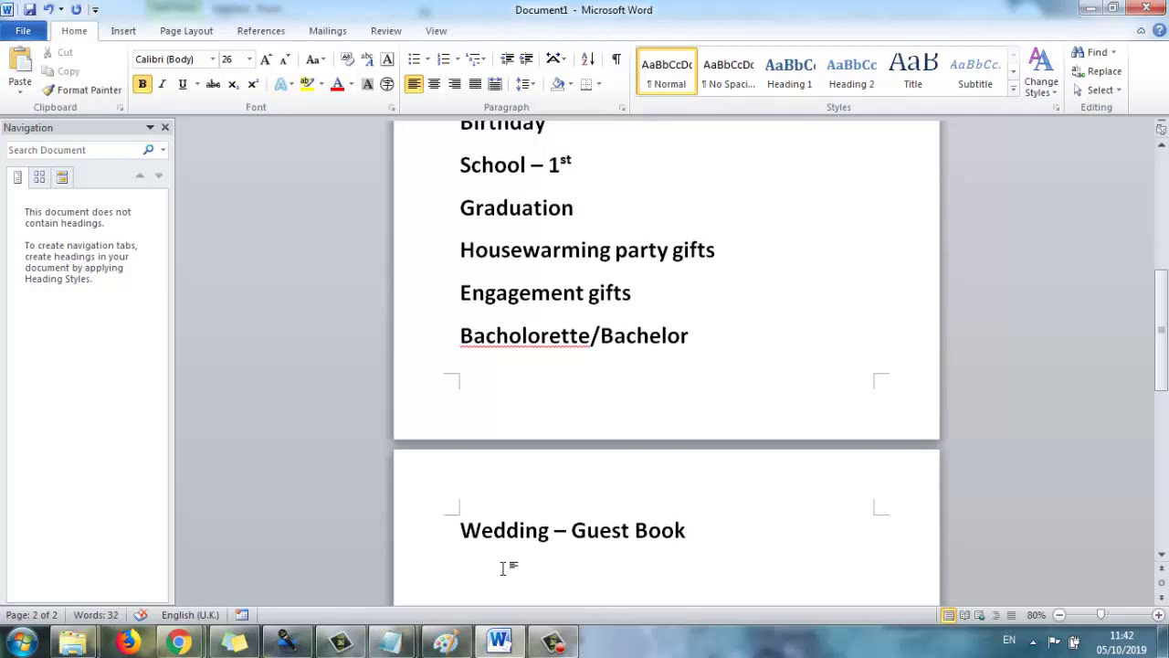
# - Add the entries "Divorce –" and "Funeral – Guest book" on separate lines below the wedding entry
pyautogui.press('Return')
pyautogui.write('Divorce -')
pyautogui.press('Return')
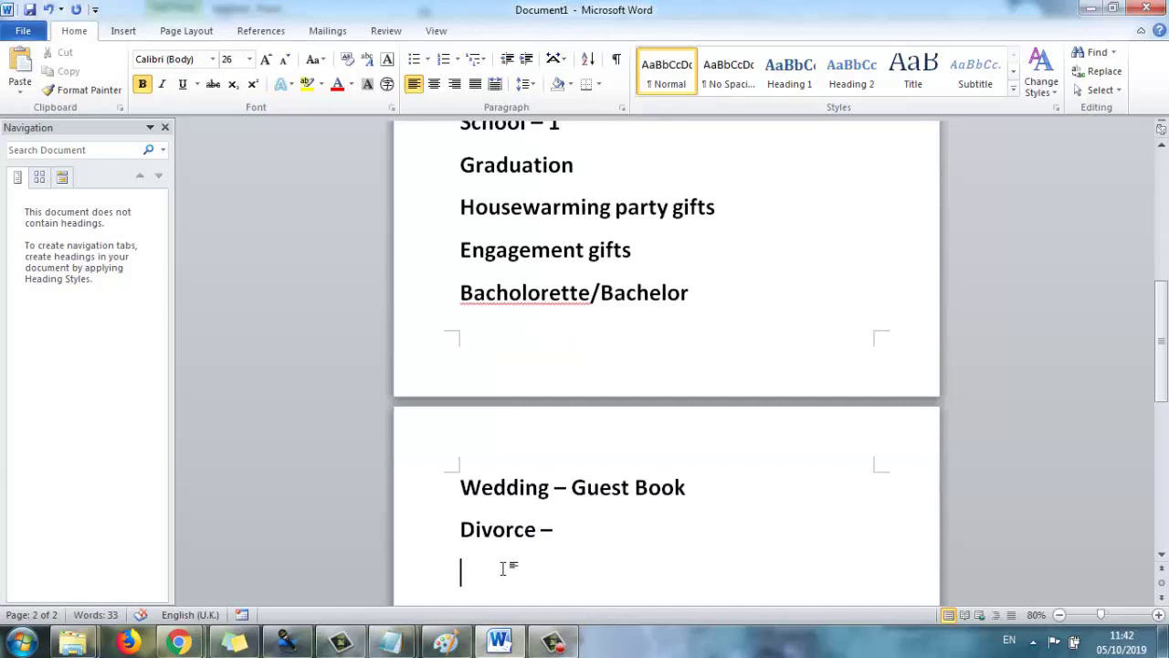
pyautogui.write('Funeral -')
pyautogui.write(' Guest book')
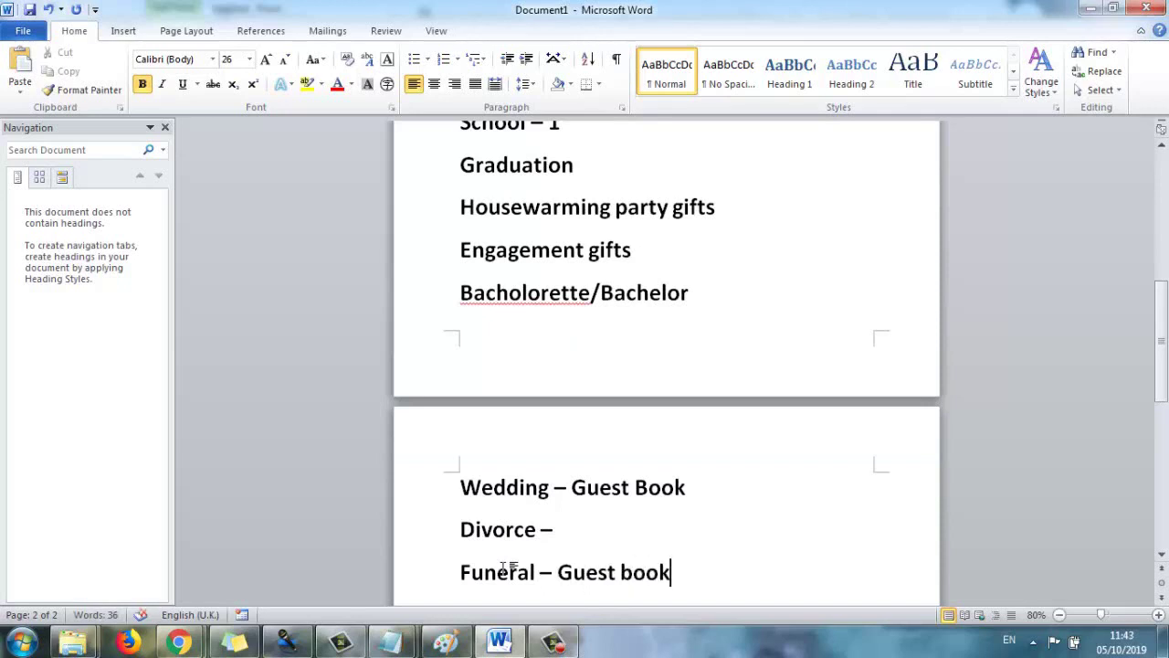
# - Leave a blank line after the funeral entry and write "Holidays" below it
pyautogui.press('Return')
pyautogui.press('Return')
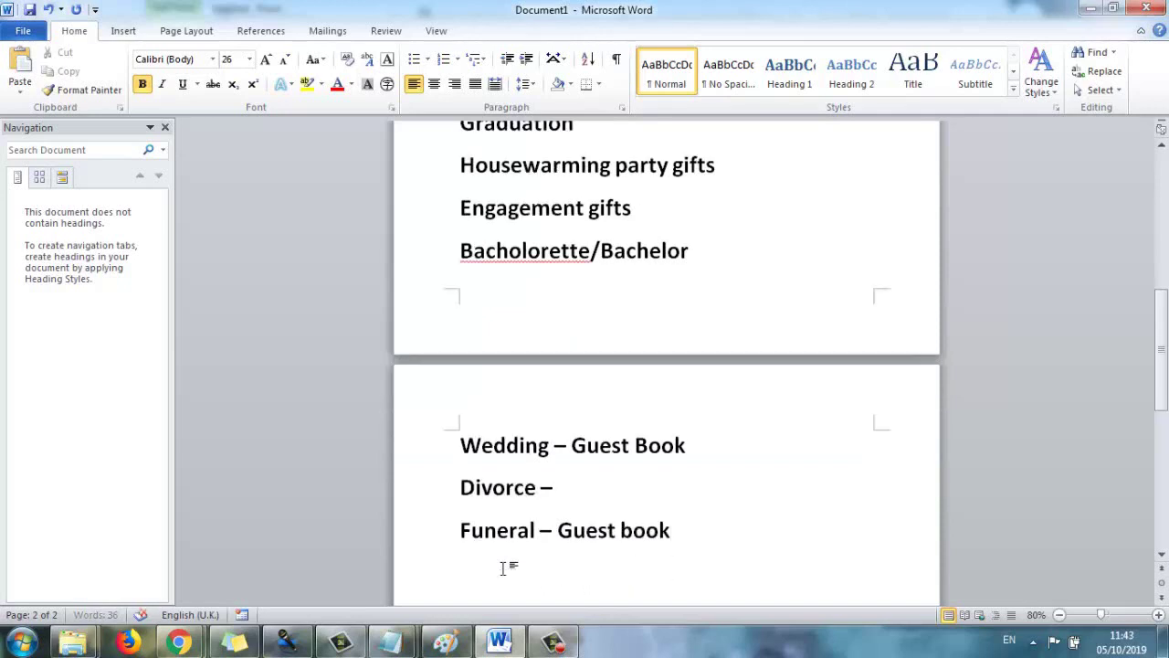
pyautogui.write('Holidays')
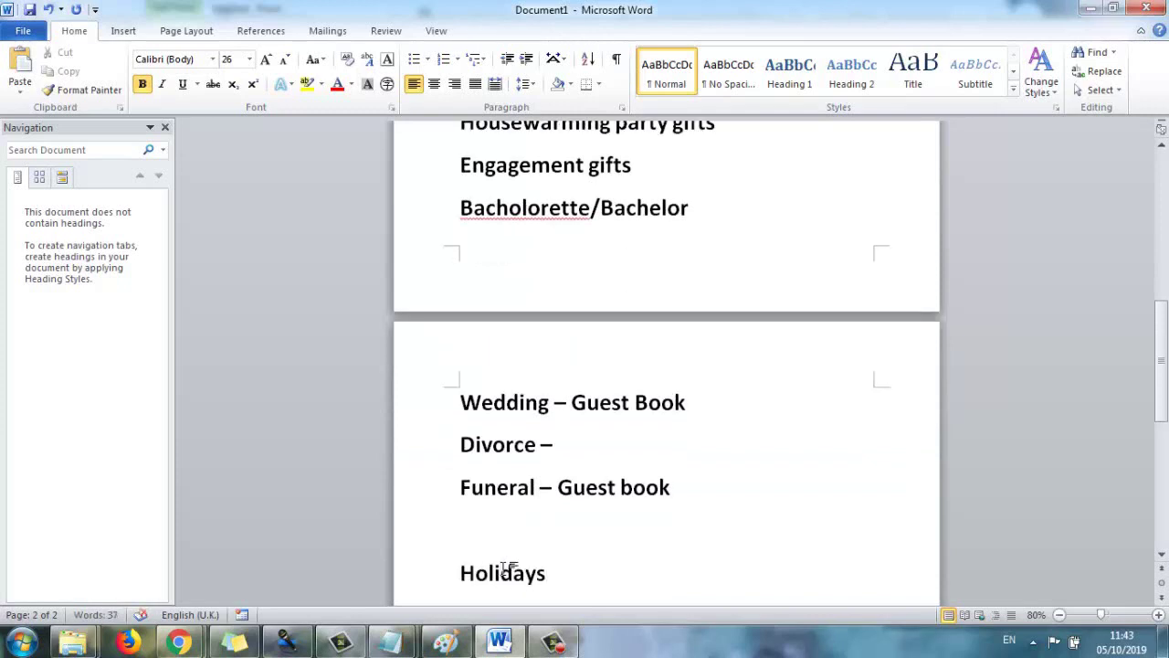
# - Set the font size of the "Holidays" heading to 48
pyautogui.tripleClick(509, 568)
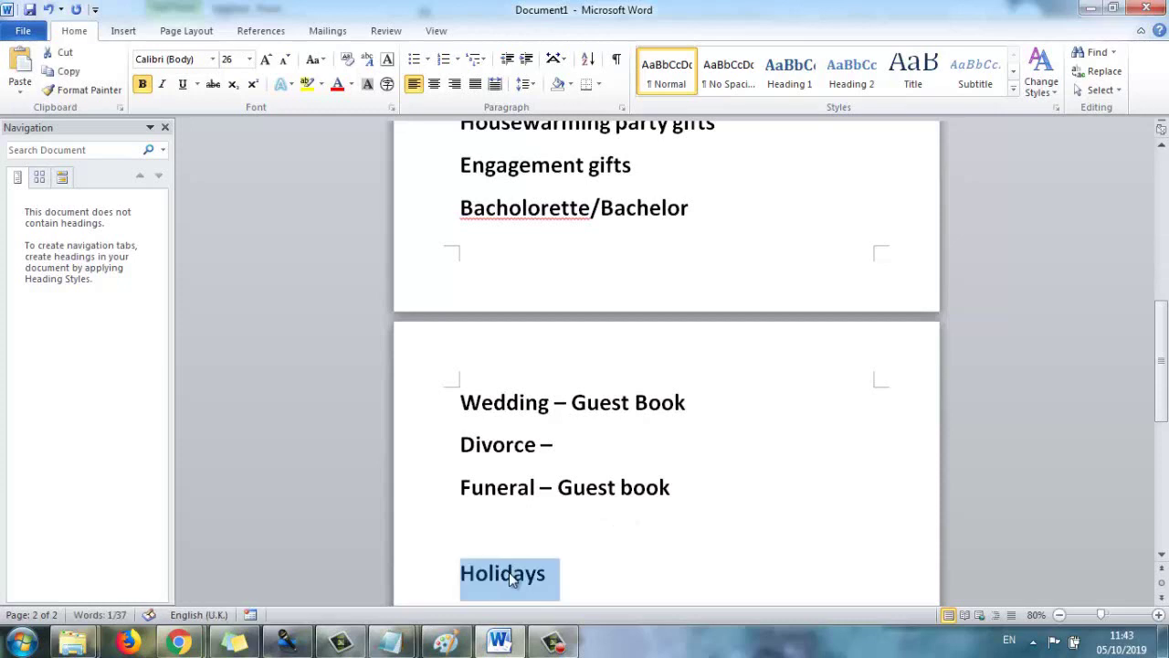
pyautogui.hotkey('ctrl', 'b')
pyautogui.hotkey('ctrl', 'b')
pyautogui.click(597, 579)
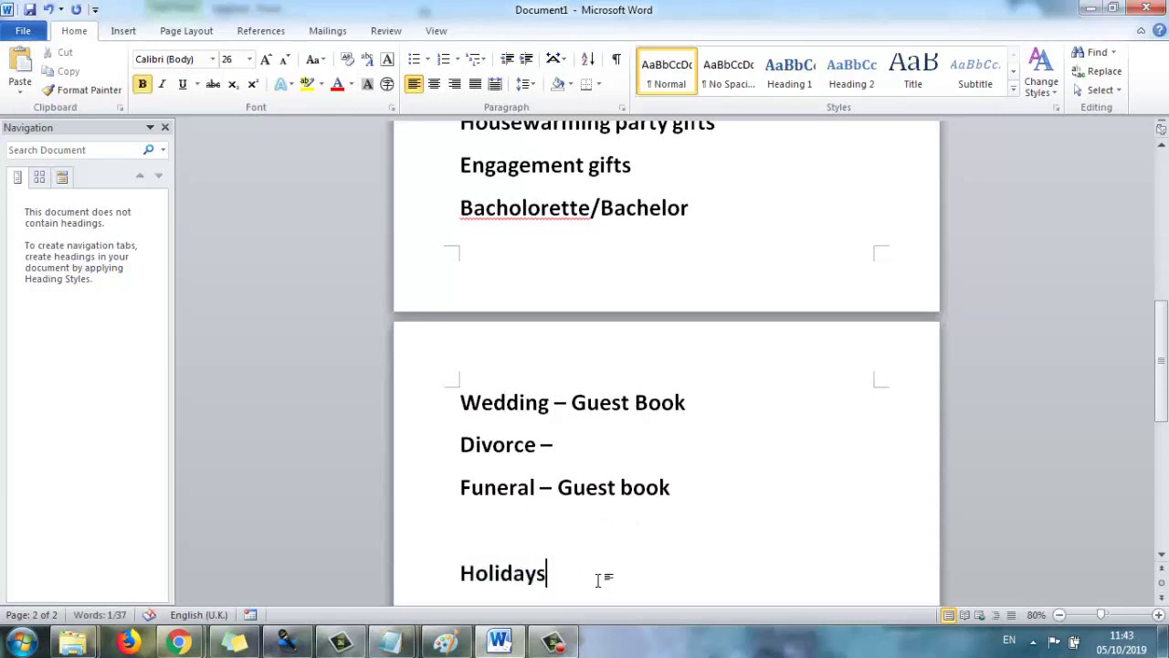
pyautogui.click(433, 585)
pyautogui.click(248, 60)
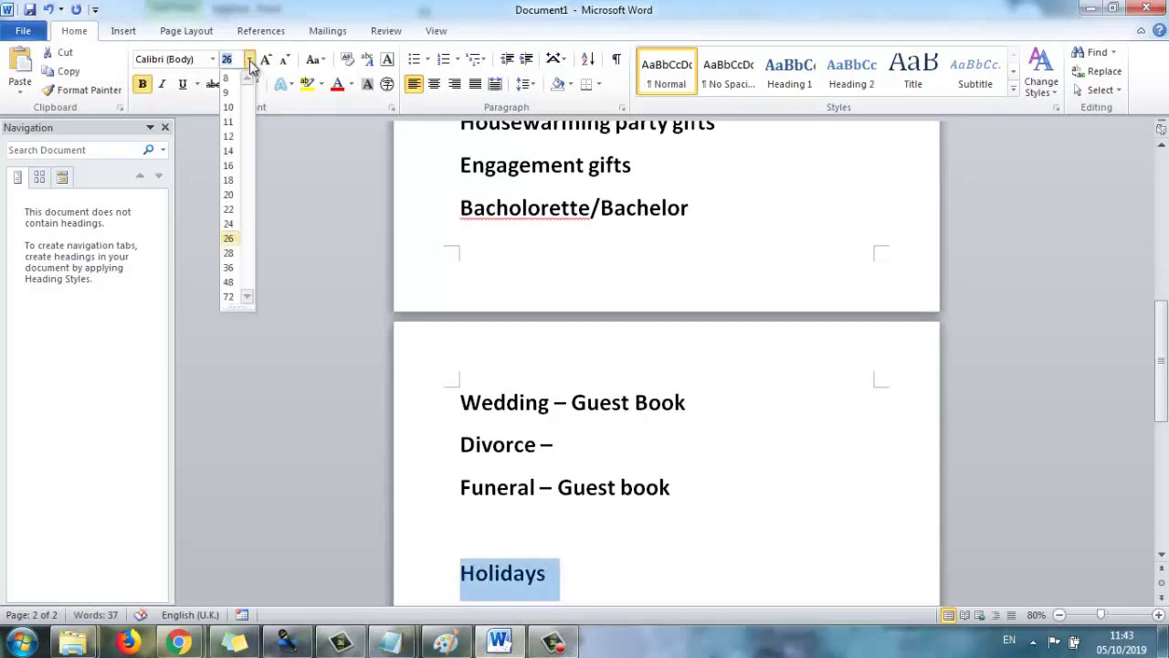
pyautogui.click(229, 282)
pyautogui.click(681, 583)
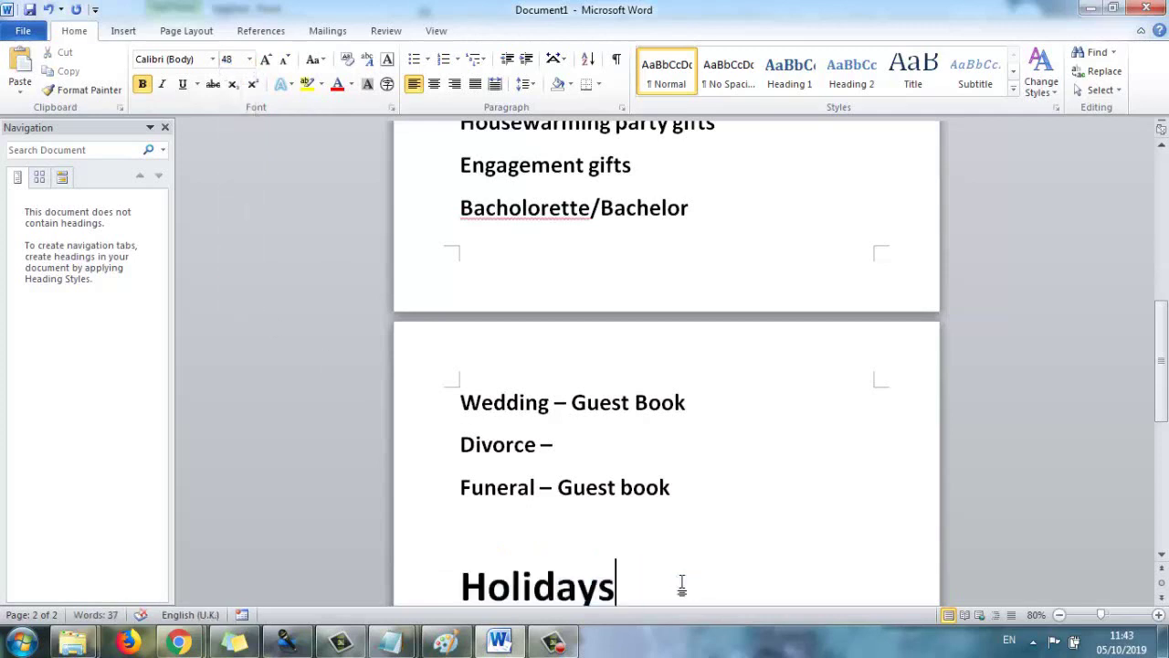
# - Start a new line below "Holidays" with font size 36 and add the entry "Halloween"
pyautogui.press('Return')
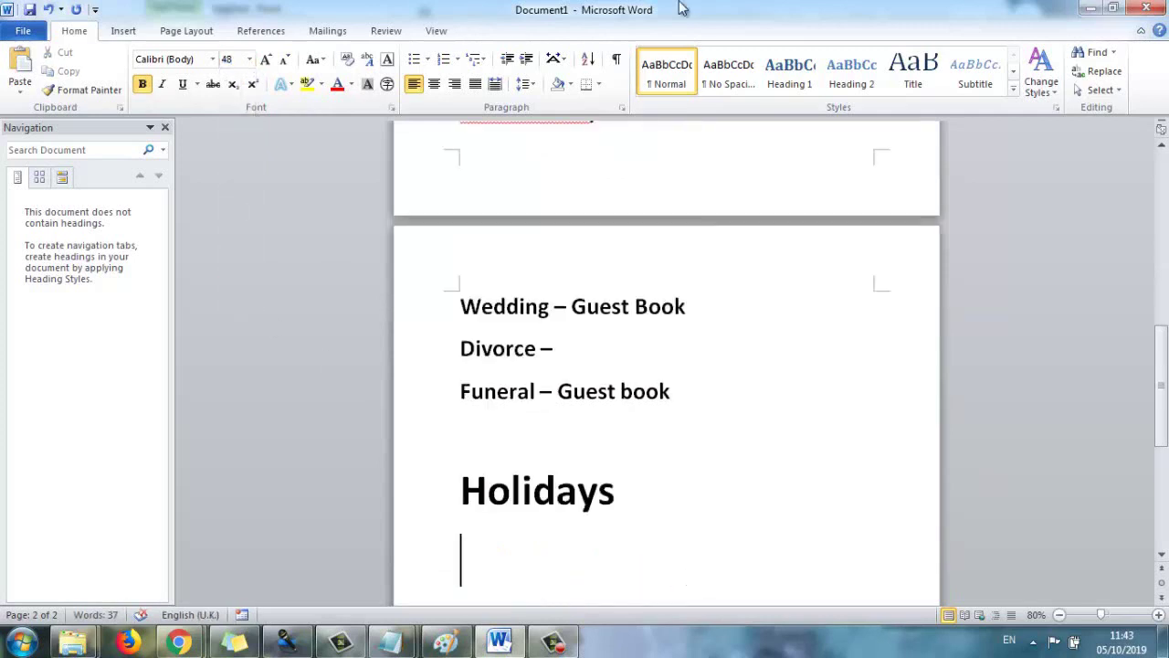
pyautogui.click(223, 60)
pyautogui.write('36')
pyautogui.press('Return')
pyautogui.write('Ha')
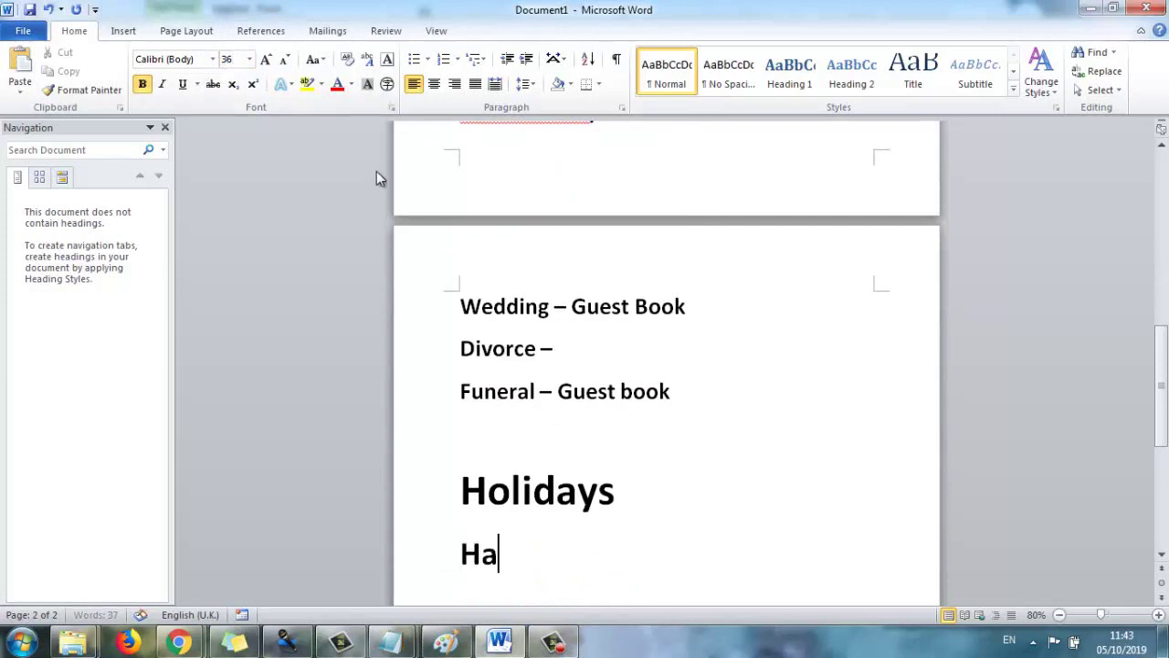
pyautogui.write('lloween')
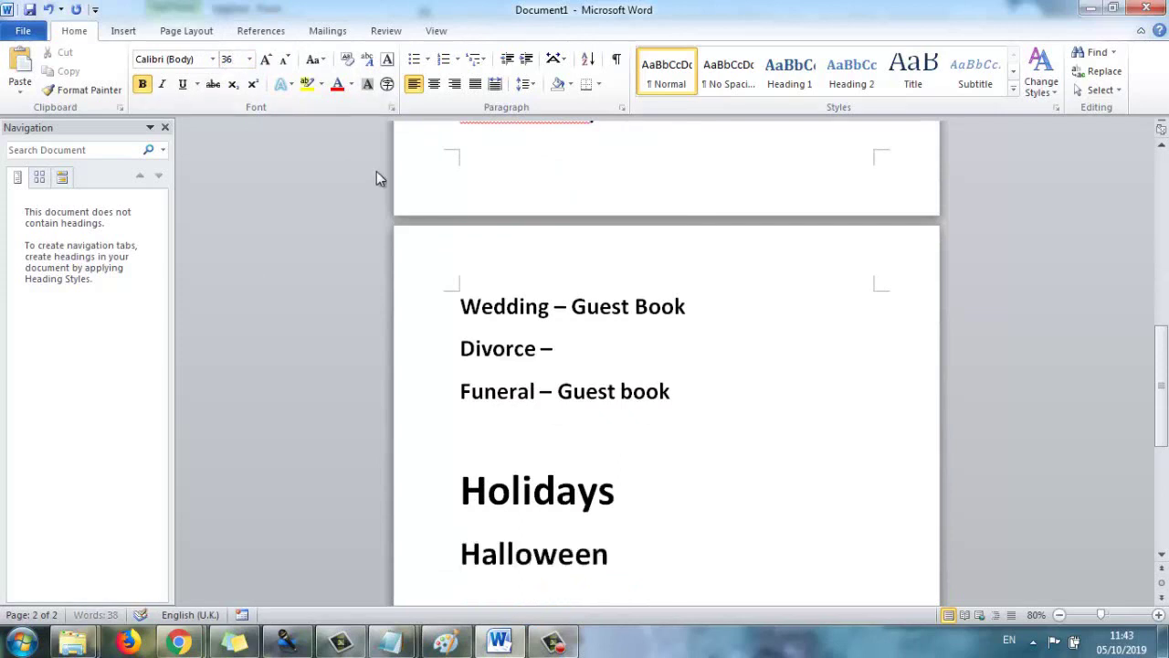
# - Add the entries "Thanksgiving" and "Christmas" on separate lines below "Halloween"
pyautogui.press('Return')
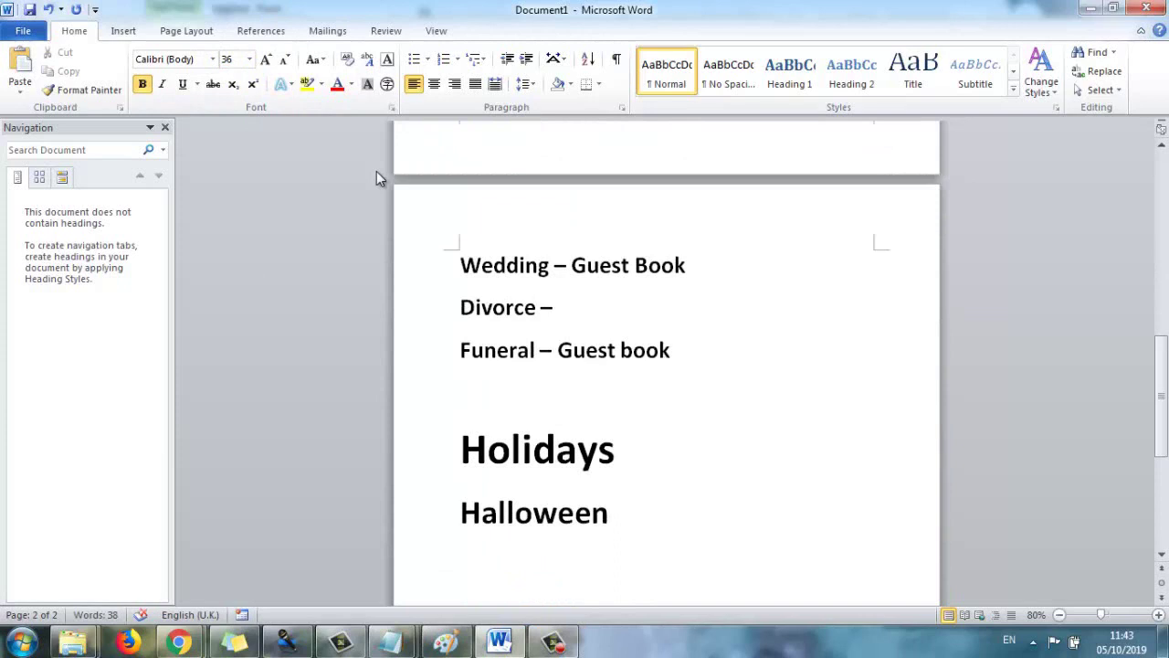
pyautogui.write('Thanksgiving')
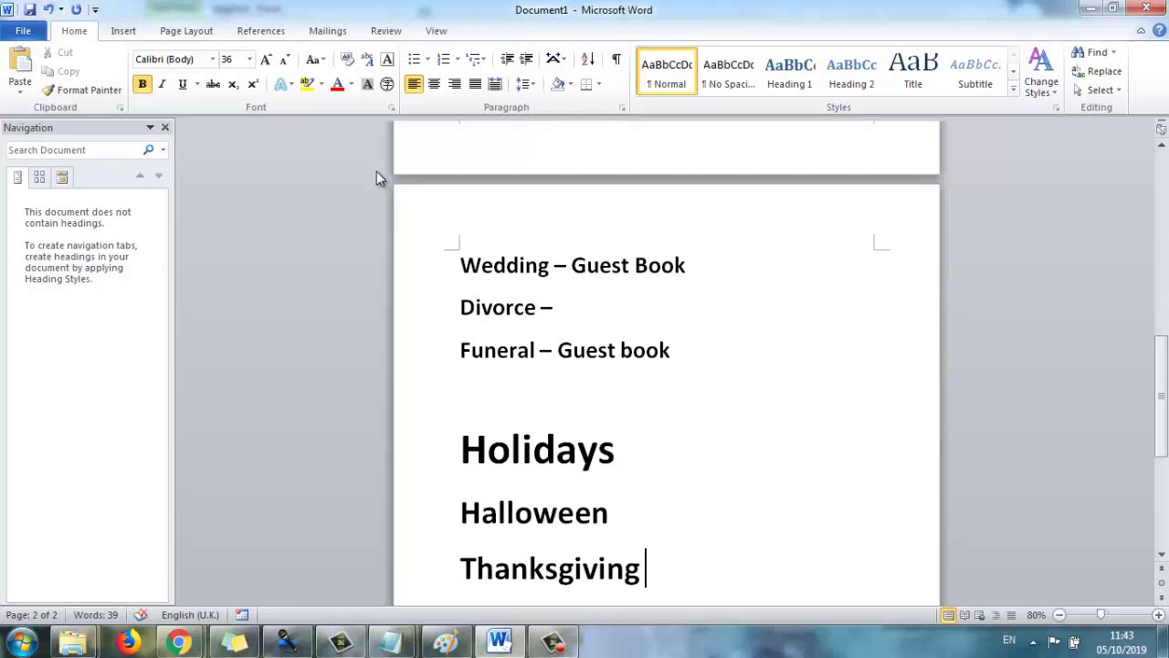
pyautogui.scroll(-1, 530, 366)
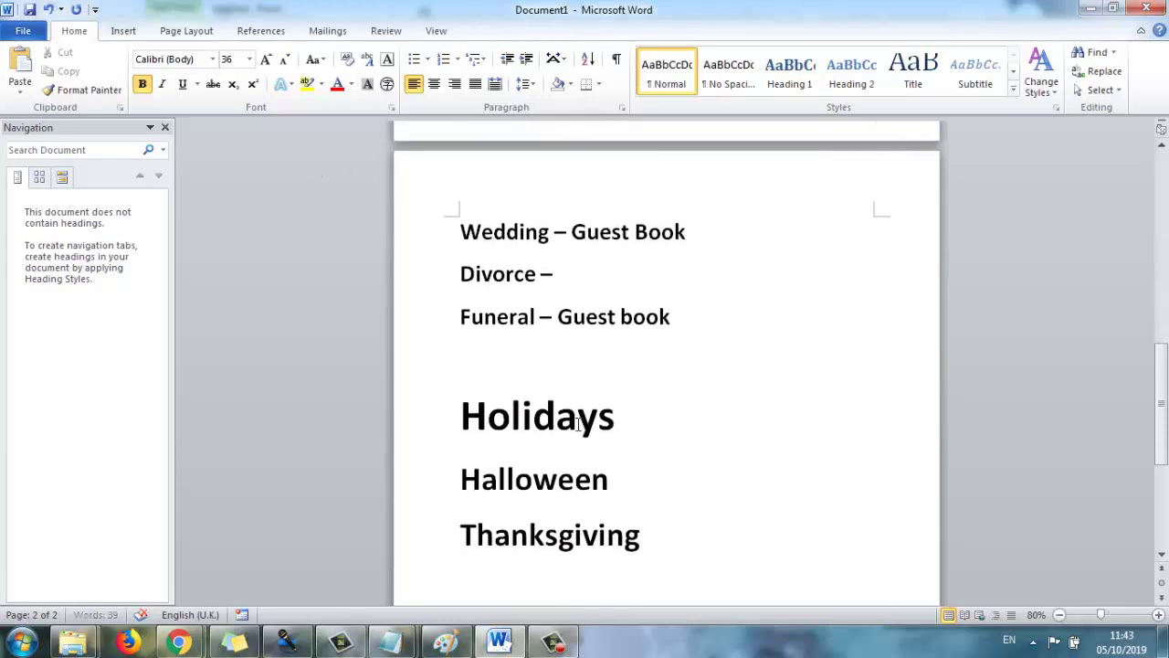
pyautogui.moveTo(533, 478); pyautogui.dragTo(650, 512)
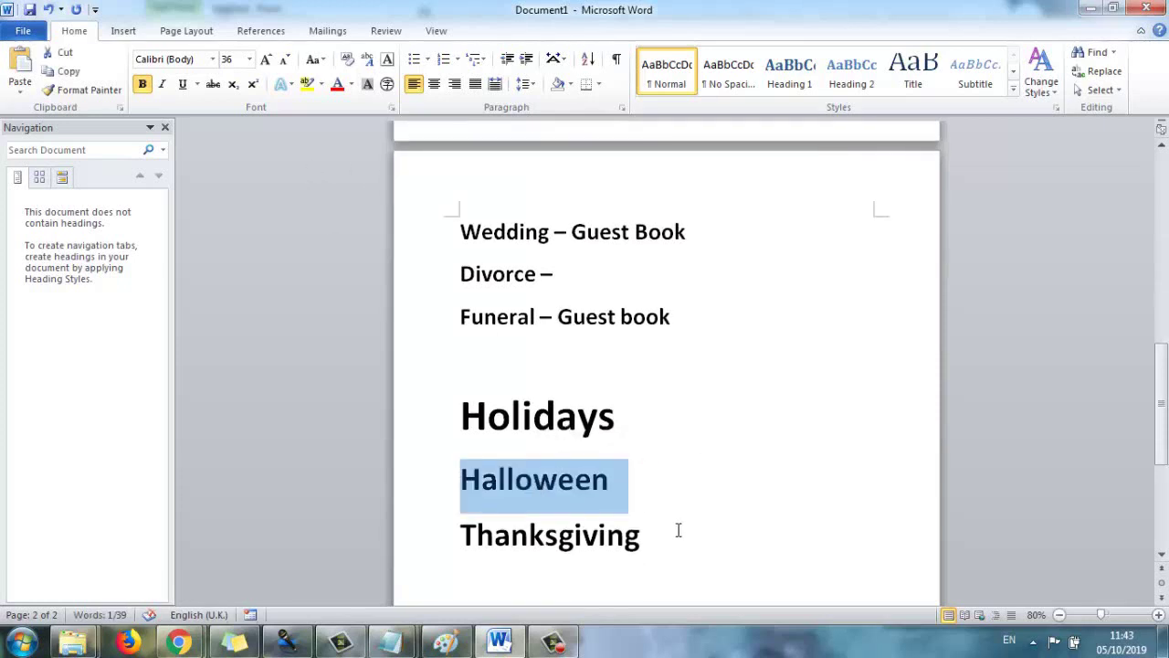
pyautogui.click(674, 534)
pyautogui.press('Return')
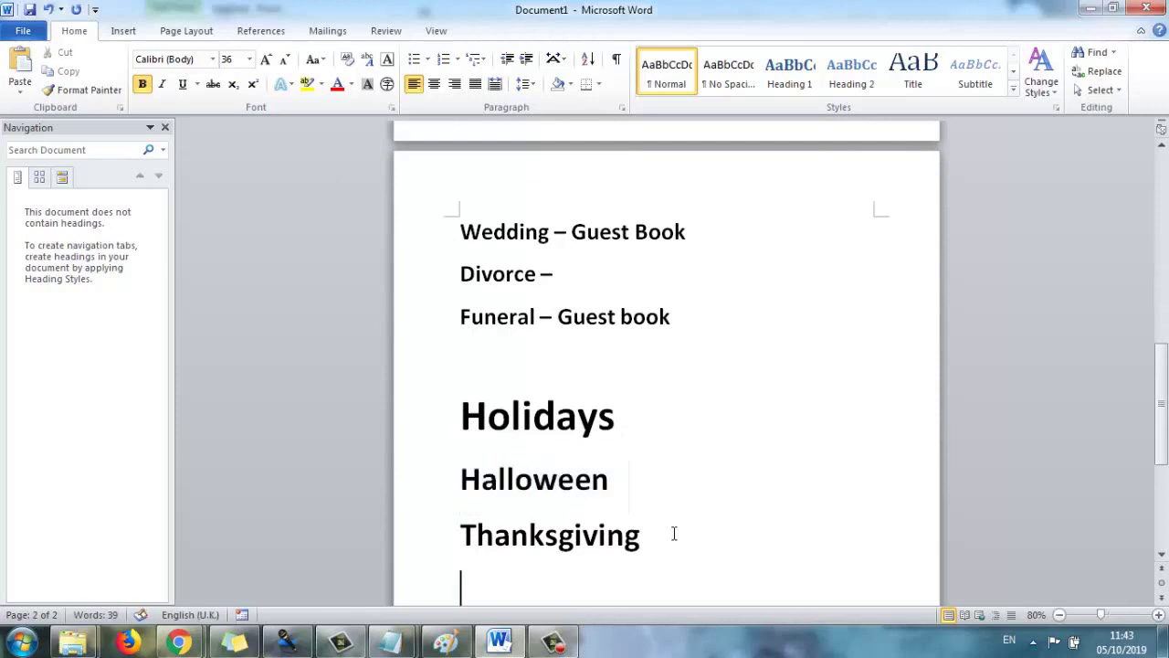
pyautogui.write('Christmas')
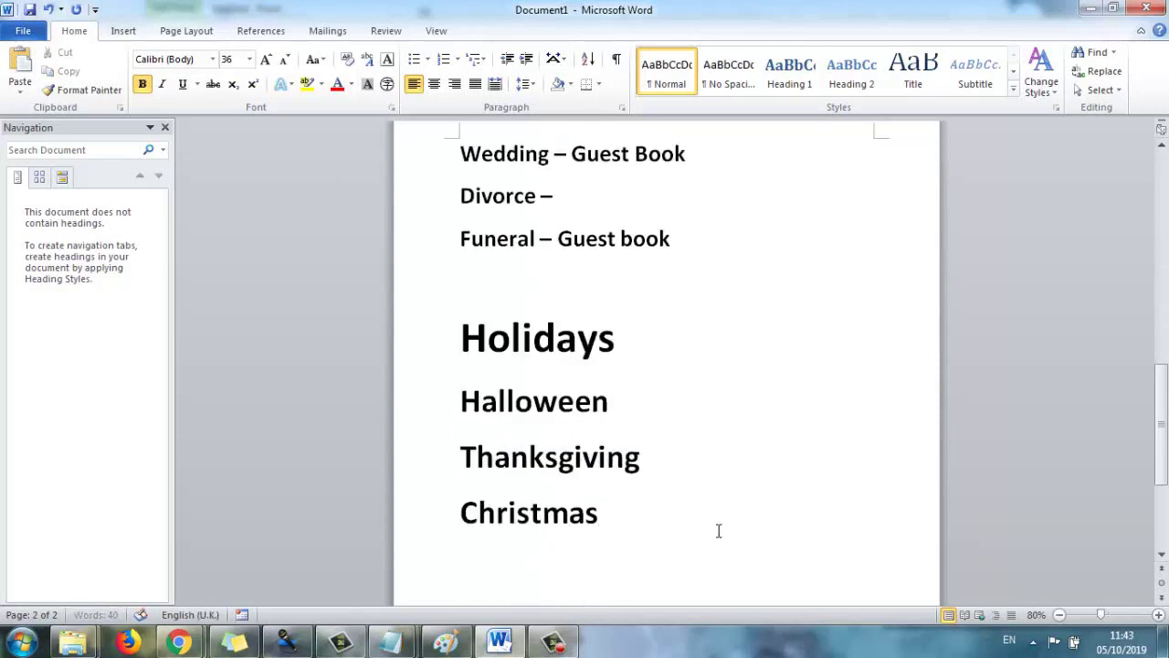
# - Add the entry "Planners – New Year" below "Christmas" and start a new line
pyautogui.press('Return')
pyautogui.press('BackSpace')
pyautogui.press('Return')
pyautogui.write('Planners ')
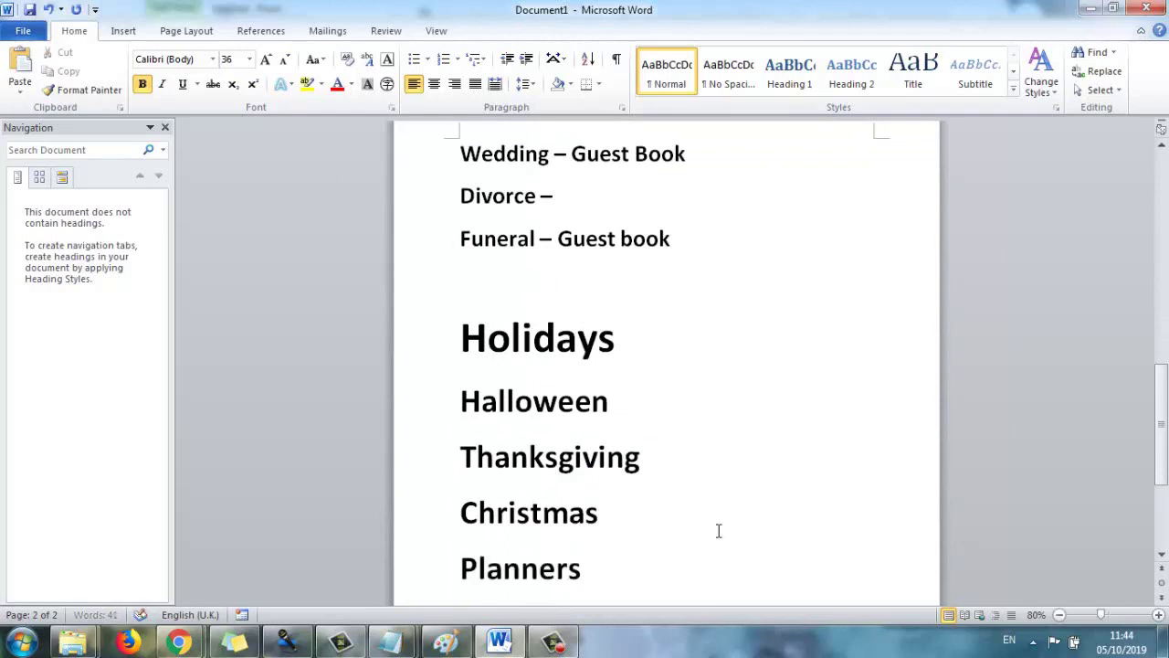
pyautogui.write('- New Year')
pyautogui.press('Return')
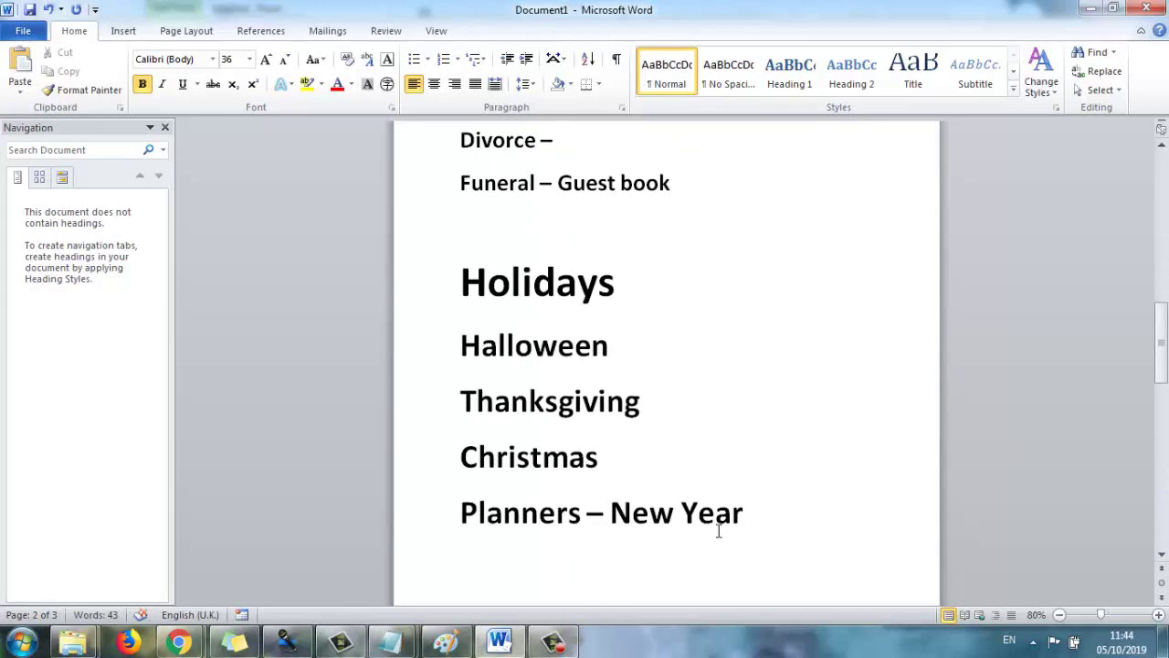
# - Add the entry "Valentine's Day" to the Holidays list and start a new line
pyautogui.write('Valentin')
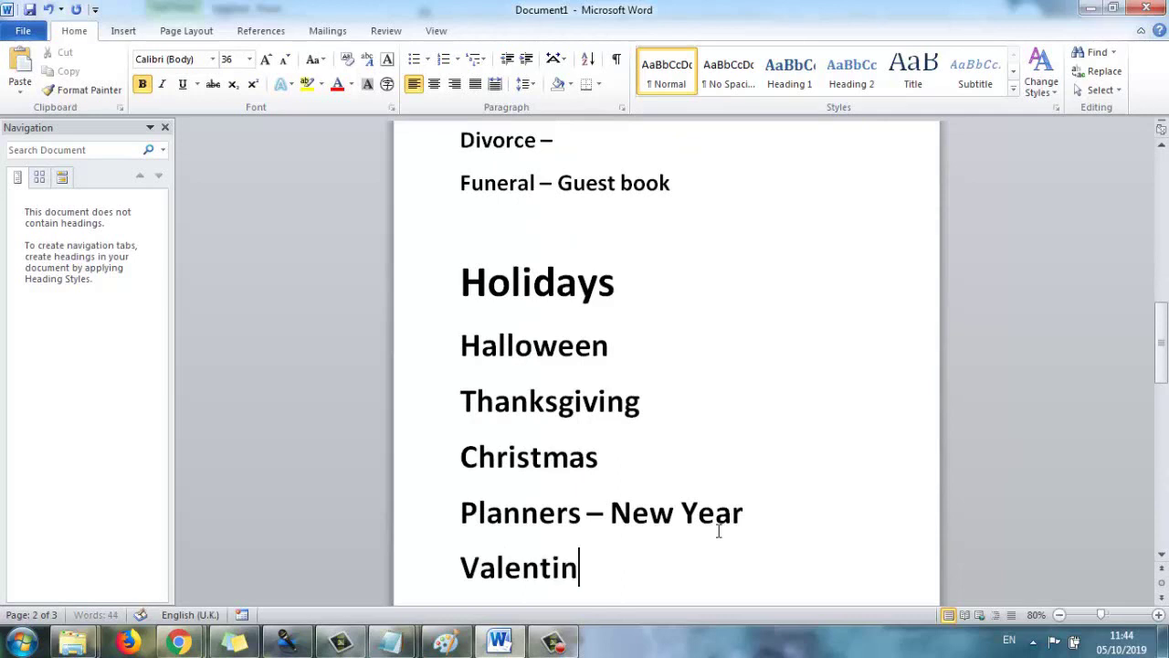
pyautogui.write("e's Day")
pyautogui.press('Return')
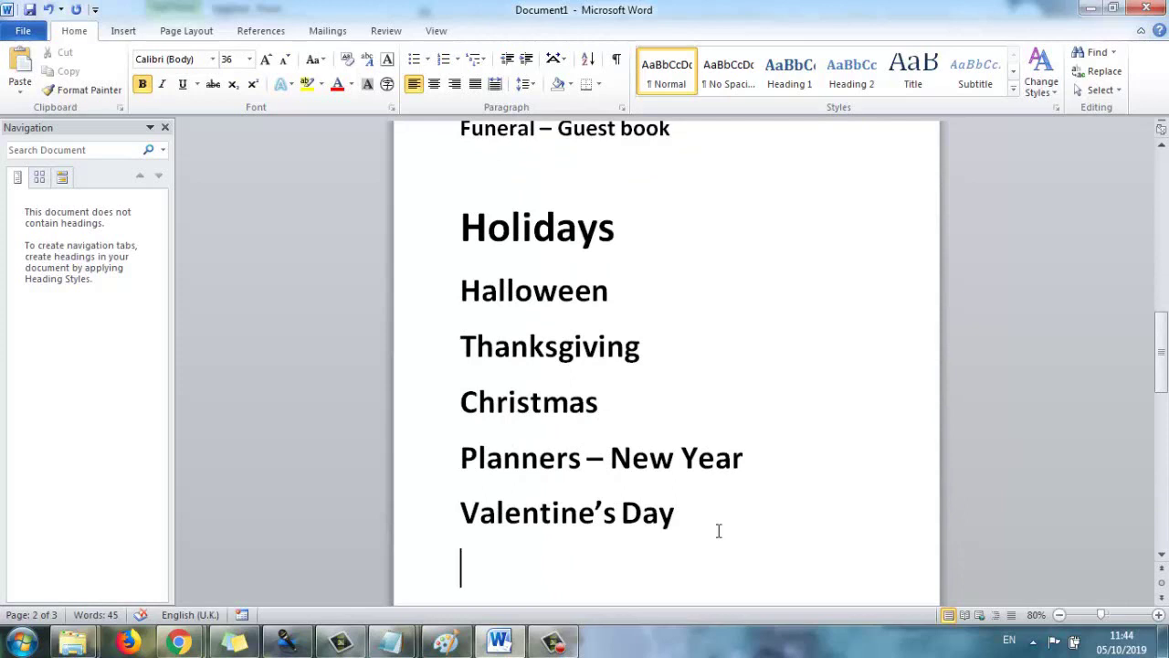
pyautogui.press('BackSpace')
pyautogui.press('Return')
# - Add the entry "Mother's Day - March UK," and write "US May" on the line below it
pyautogui.write('Mother#s')
pyautogui.press('BackSpace')
pyautogui.press('BackSpace')
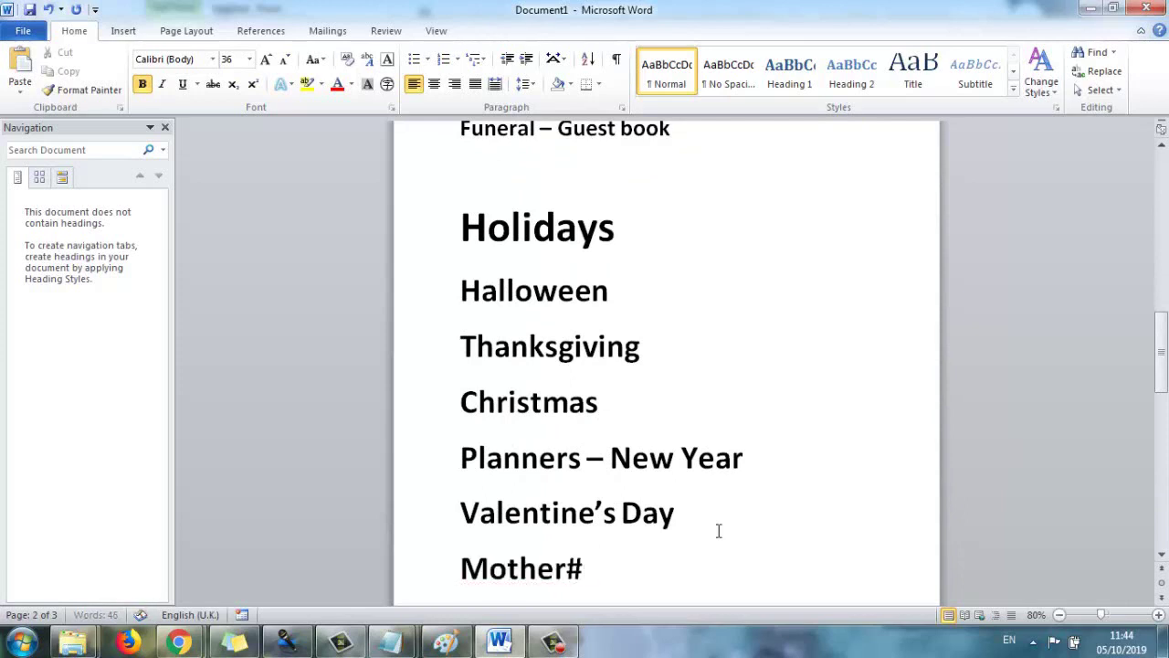
pyautogui.write('#')
pyautogui.press('BackSpace')
pyautogui.write("'s Day  - ")
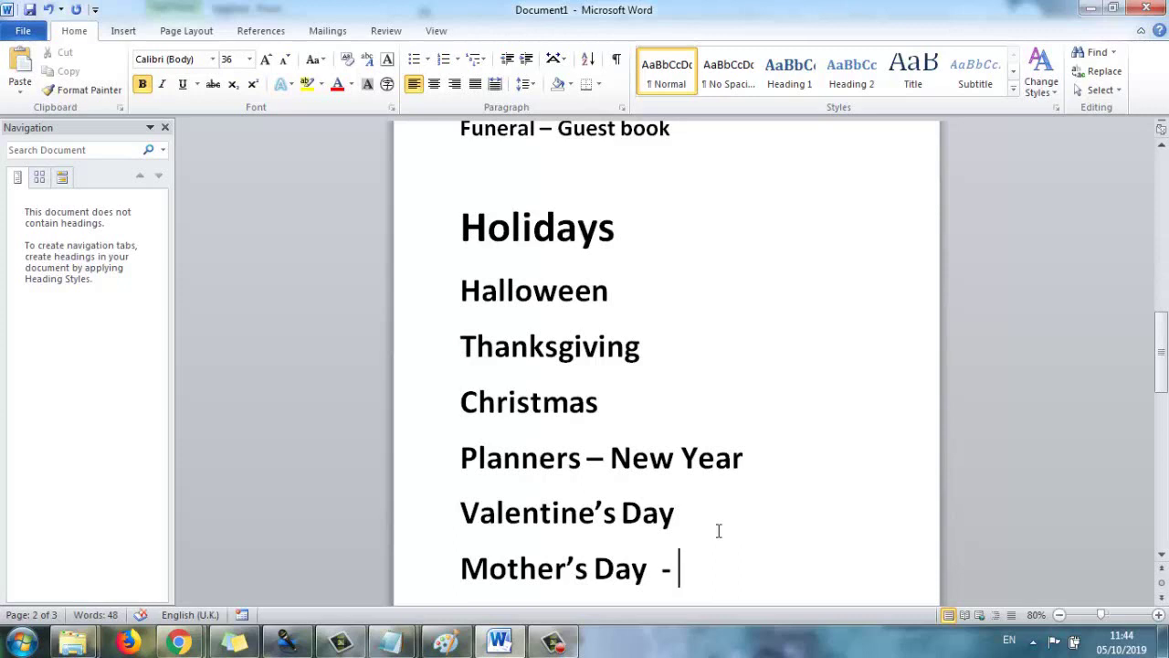
pyautogui.write('March UK')
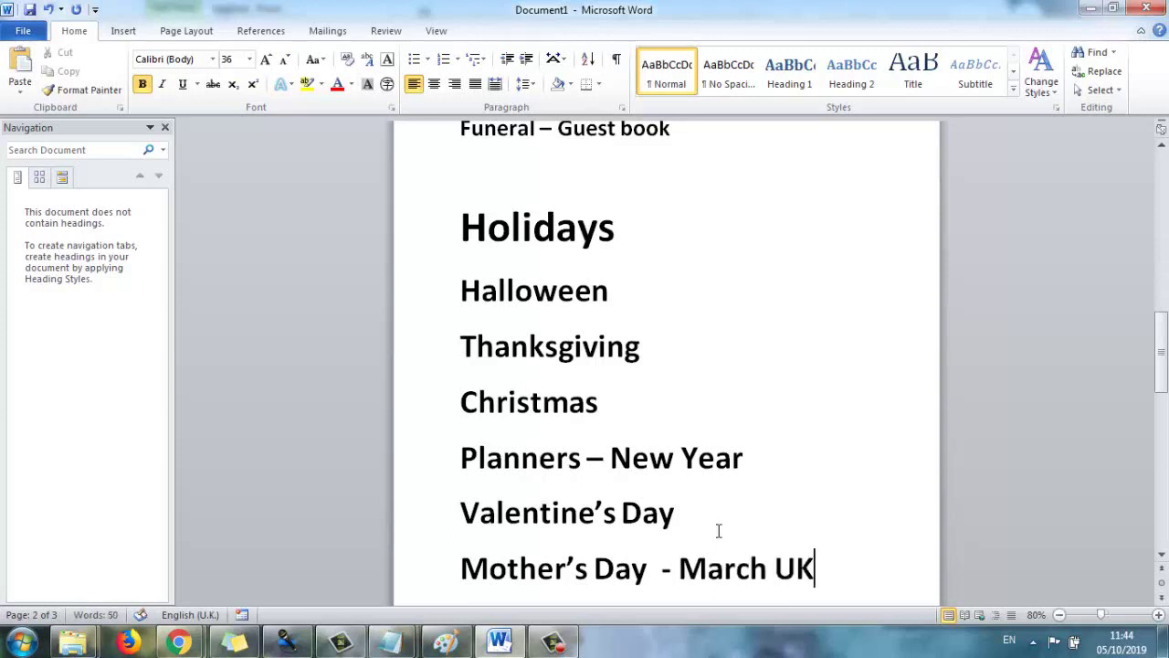
pyautogui.write(',')
pyautogui.press('Return')
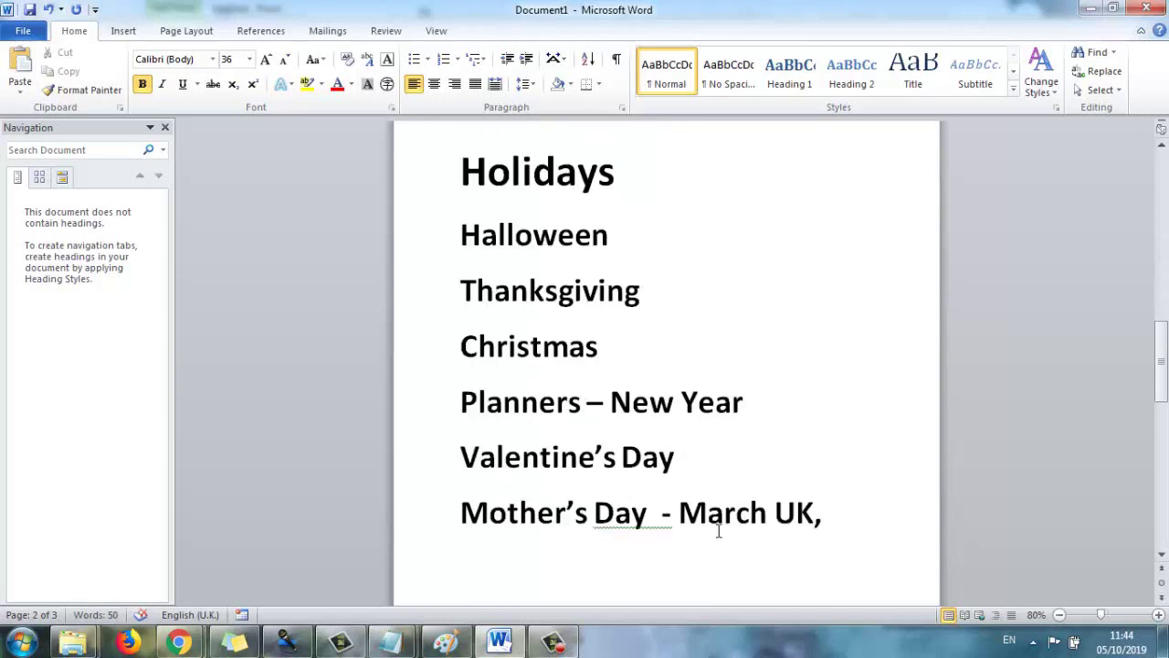
pyautogui.write('US May')
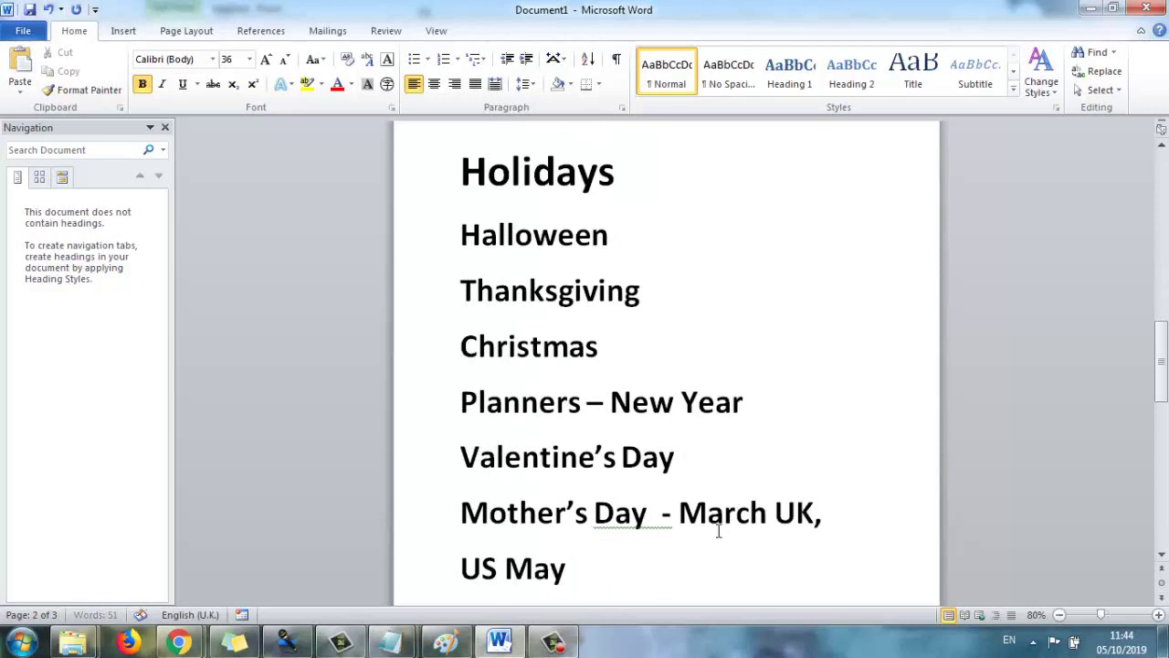
# - Add the entry "Easter – Children & Adult" below "US May" and start a new line
pyautogui.press('Return')
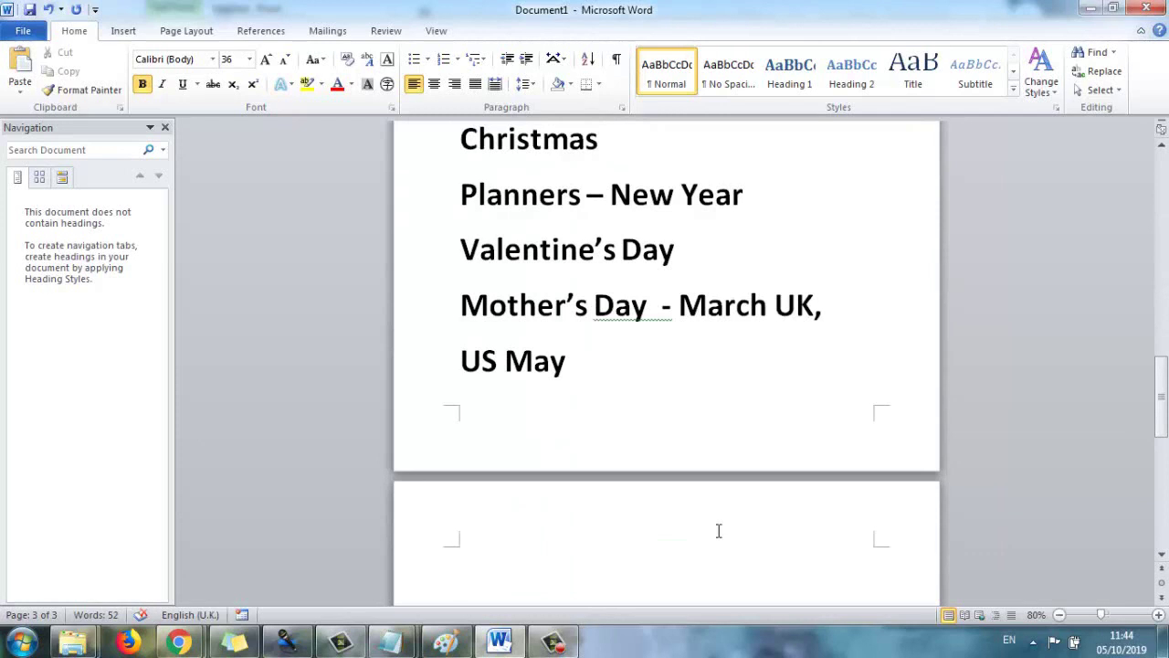
pyautogui.write('Easter')
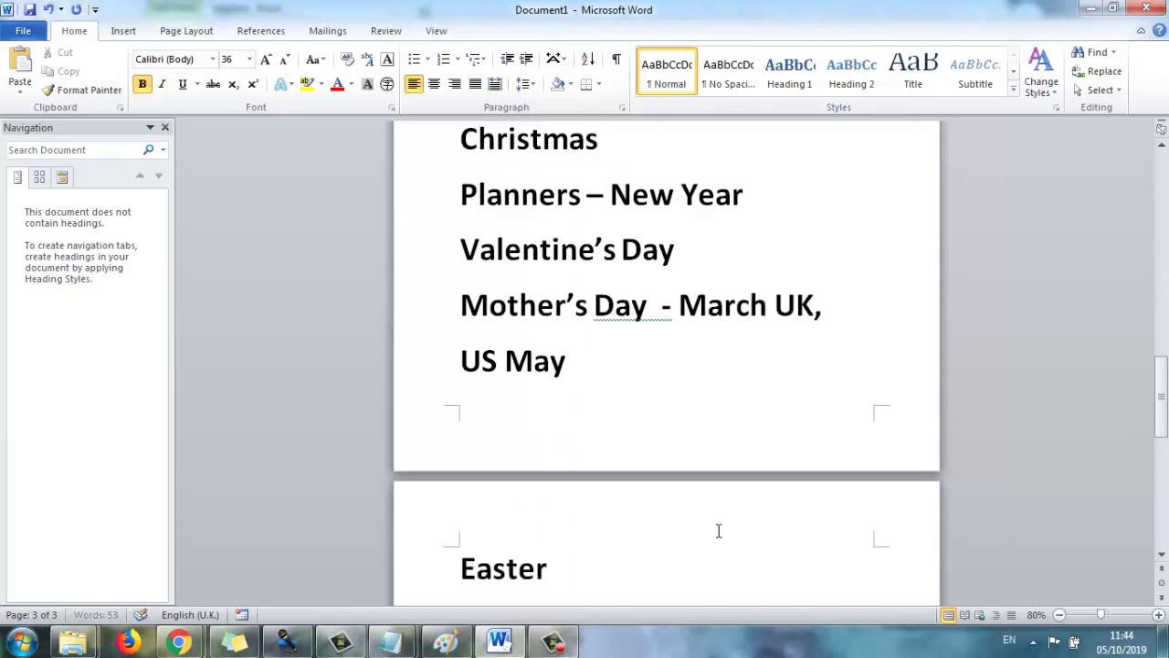
pyautogui.write(' - Ch')
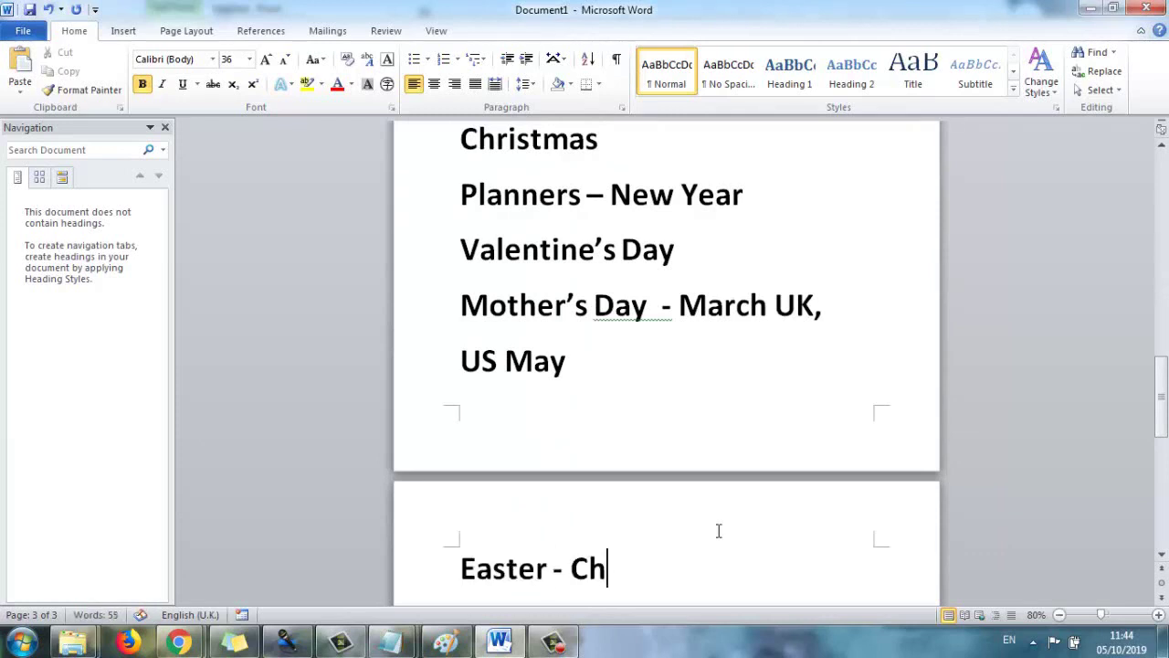
pyautogui.write('ildren & Aud')
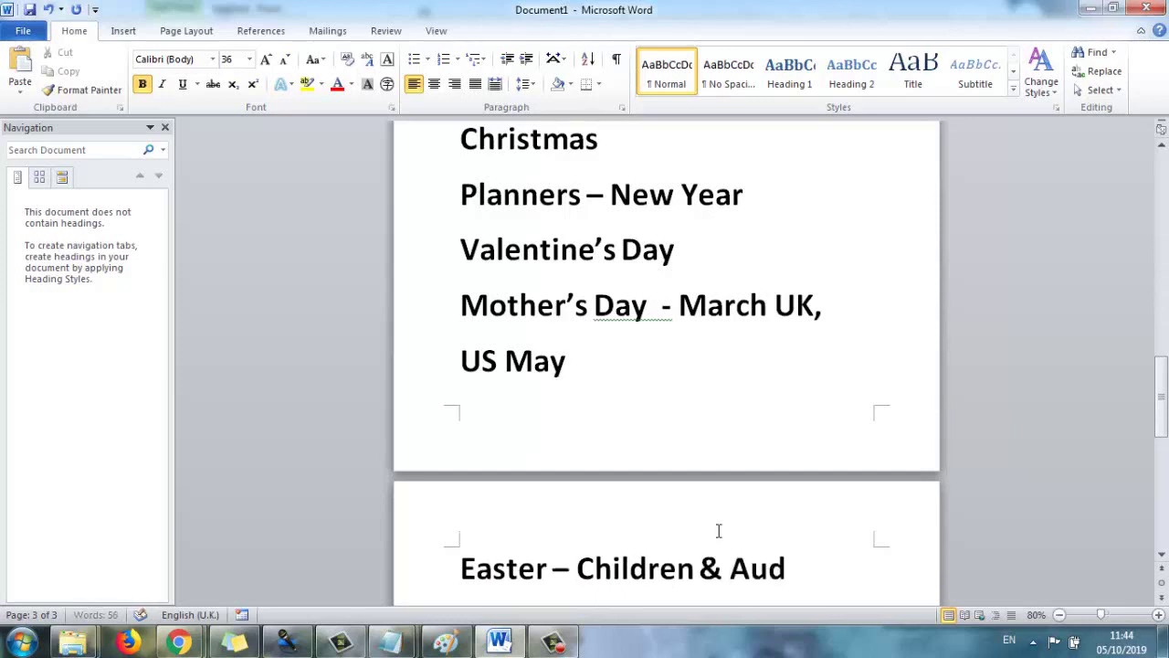
pyautogui.press('BackSpace')
pyautogui.press('BackSpace')
pyautogui.write('dulr')
pyautogui.press('BackSpace')
pyautogui.write('t')
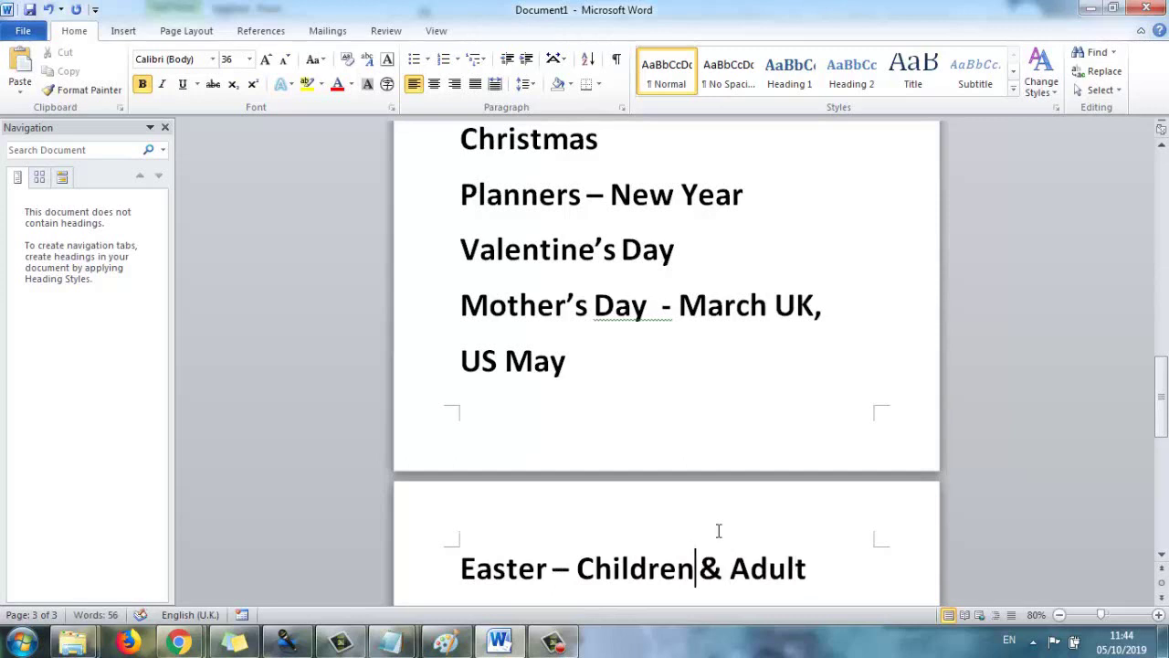
pyautogui.press('Return')
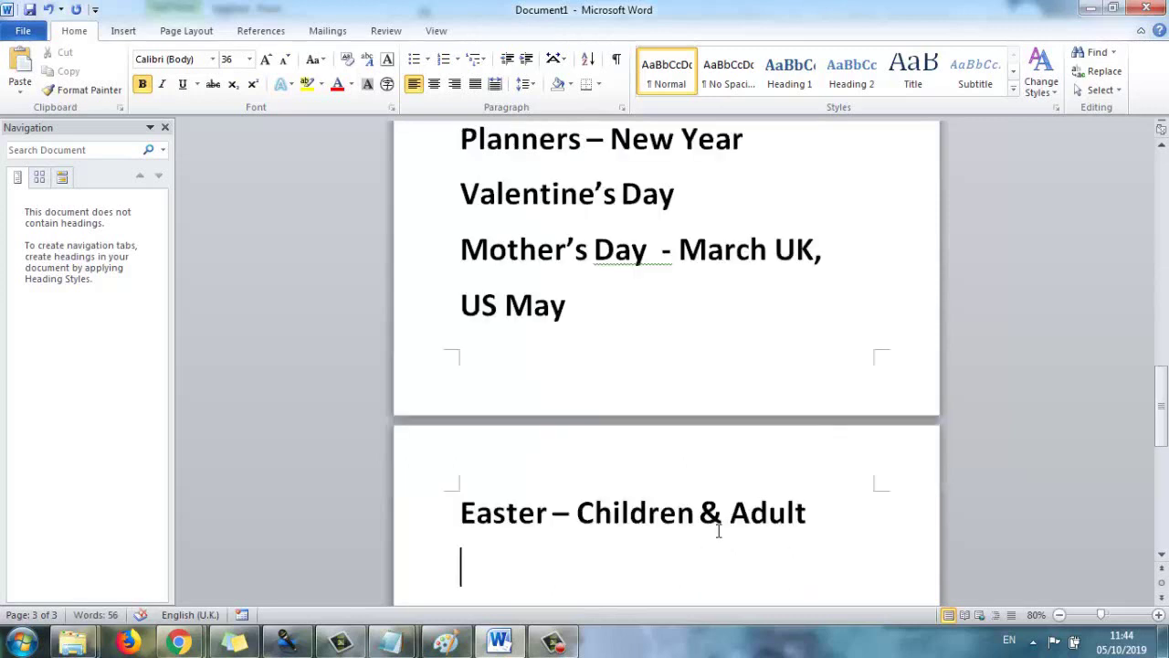
pyautogui.press('Return')
pyautogui.press('BackSpace')
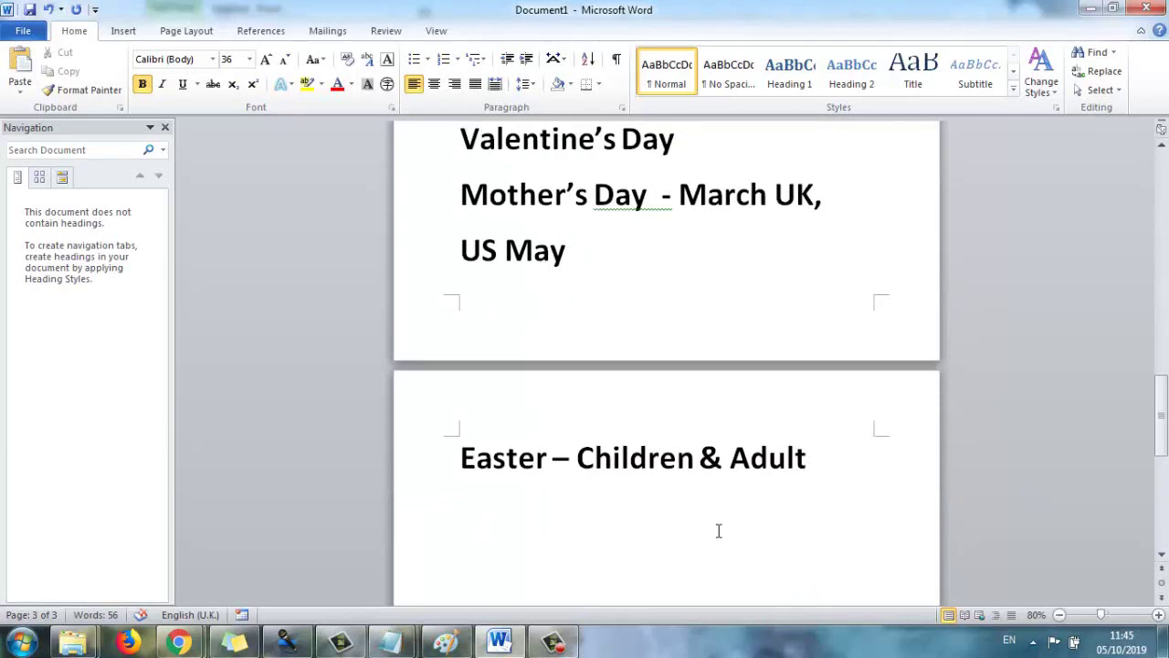
pyautogui.write('Gra')
pyautogui.press('BackSpace')
pyautogui.press('BackSpace')
pyautogui.press('BackSpace')
pyautogui.press('BackSpace')
pyautogui.press('Return')
# - Add the entries "High School Graduations" and "Father's Day" on separate lines below the Easter entry, then start a new line
pyautogui.write('High School G')
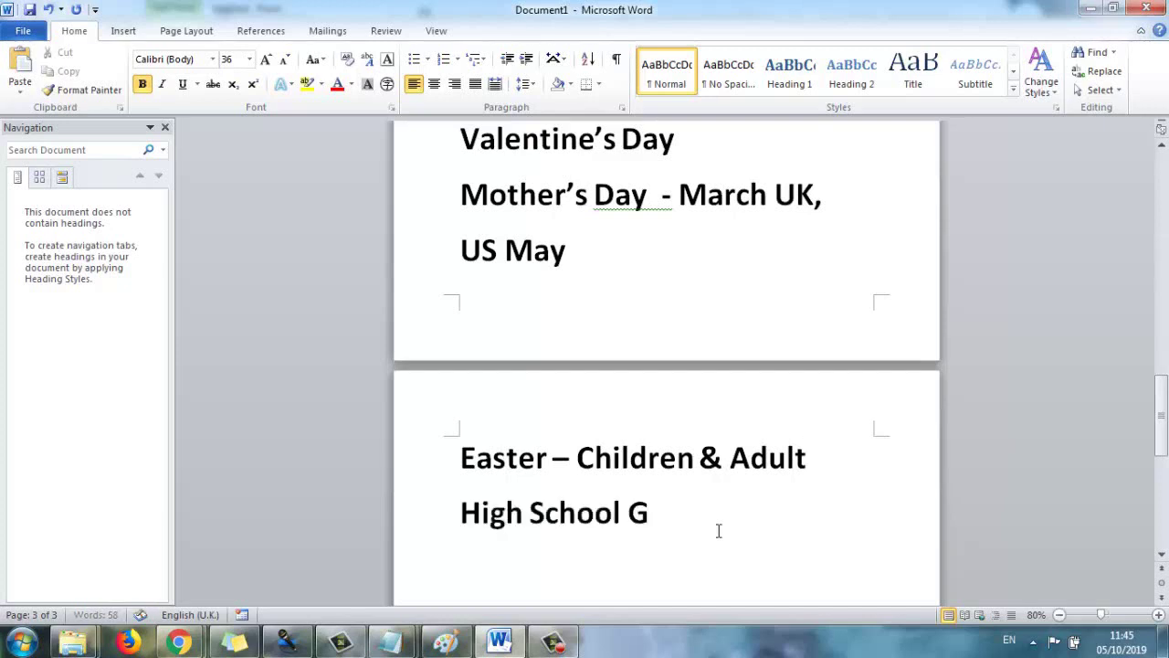
pyautogui.write('raduation')
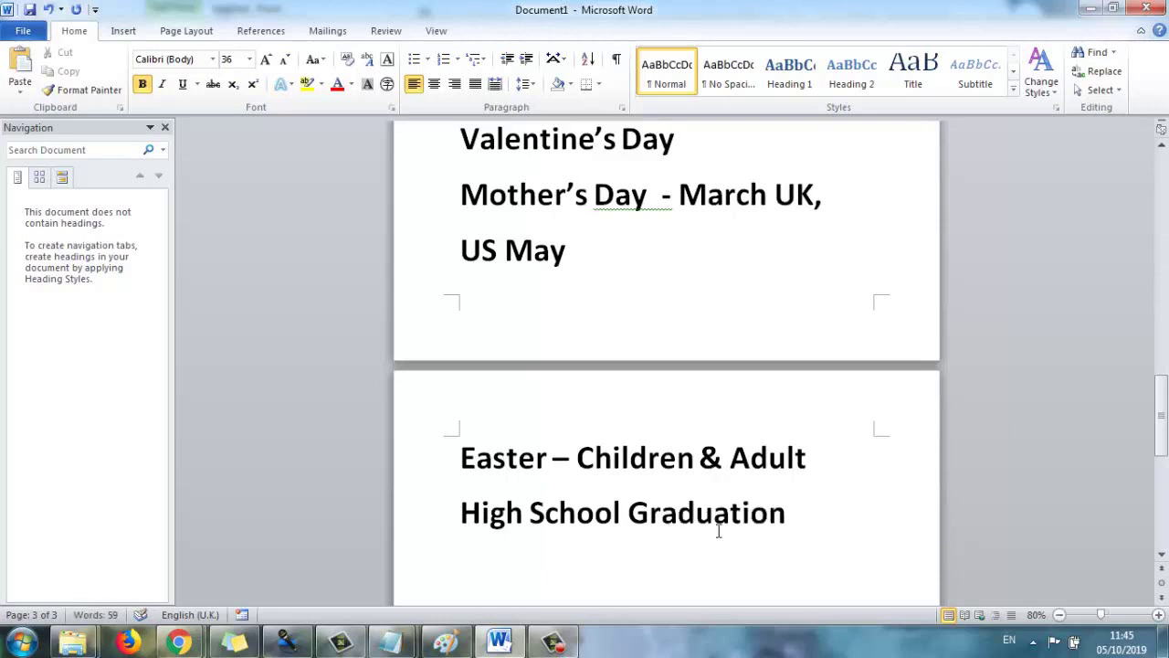
pyautogui.write('s')
pyautogui.press('Return')
pyautogui.write("Father's")
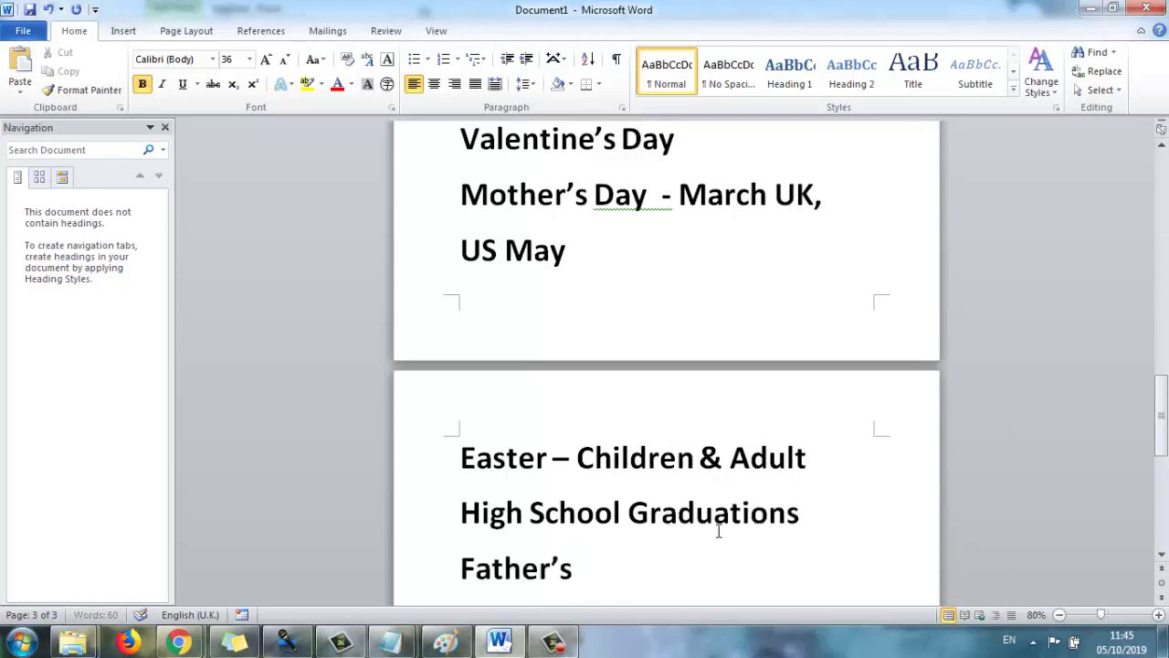
pyautogui.write(' Day')
pyautogui.press('Return')
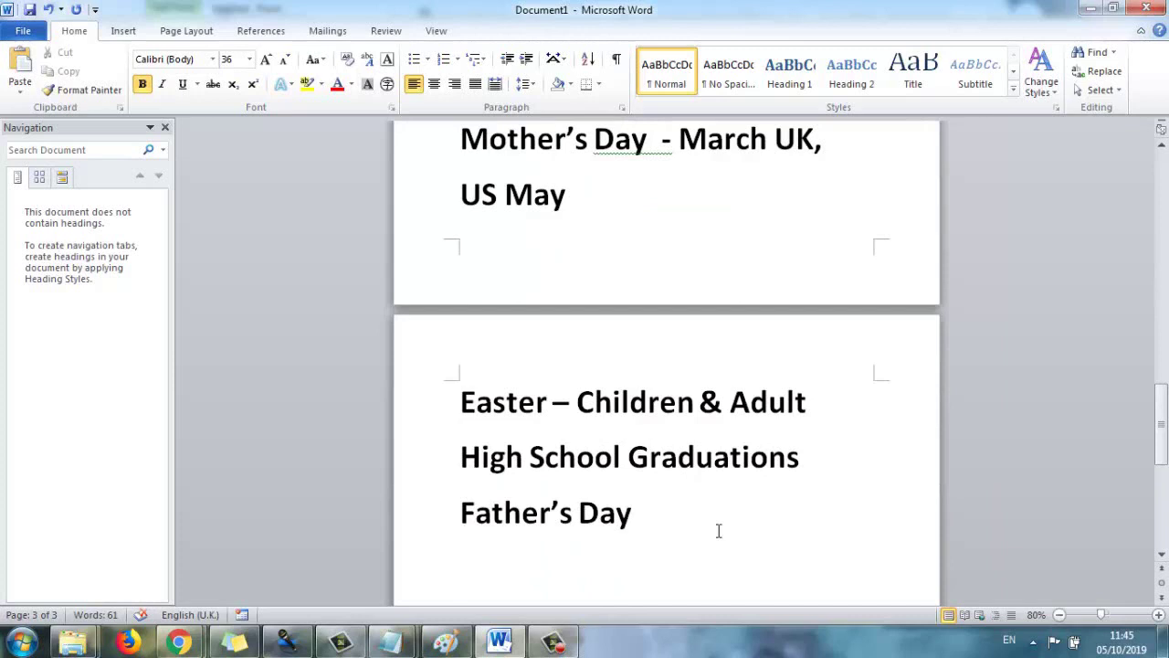
# - Add the entry "Teacher's planners" below "Father's Day" in the Holidays list
pyautogui.write('Teac')
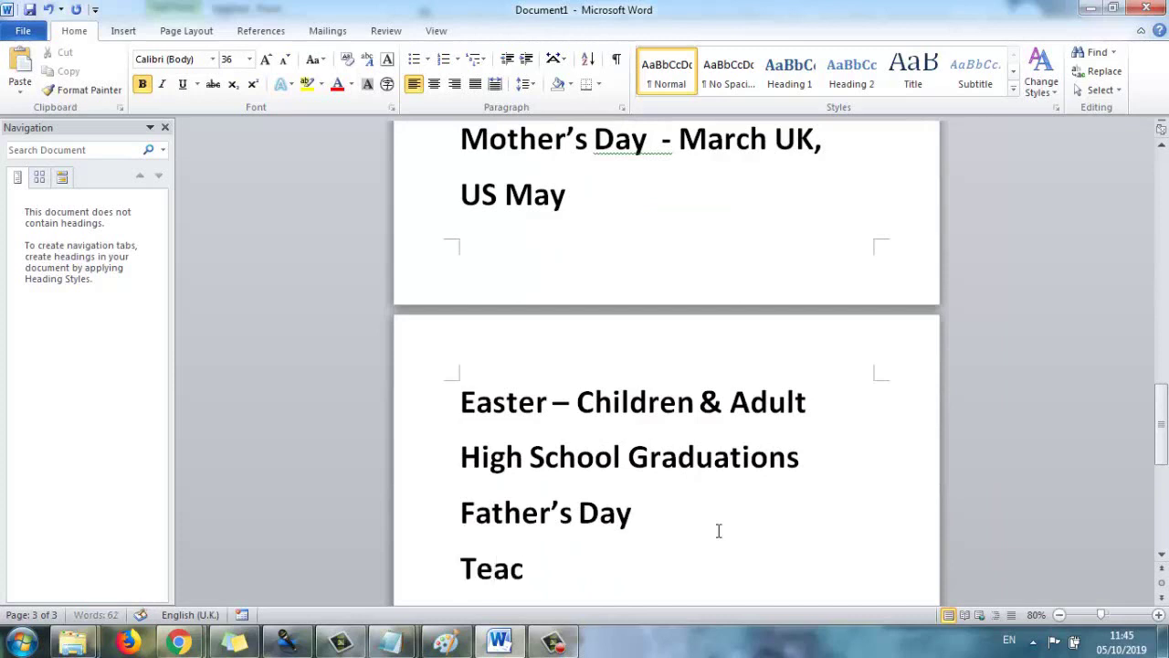
pyautogui.write("her's P")
pyautogui.press('BackSpace')
pyautogui.write('[')
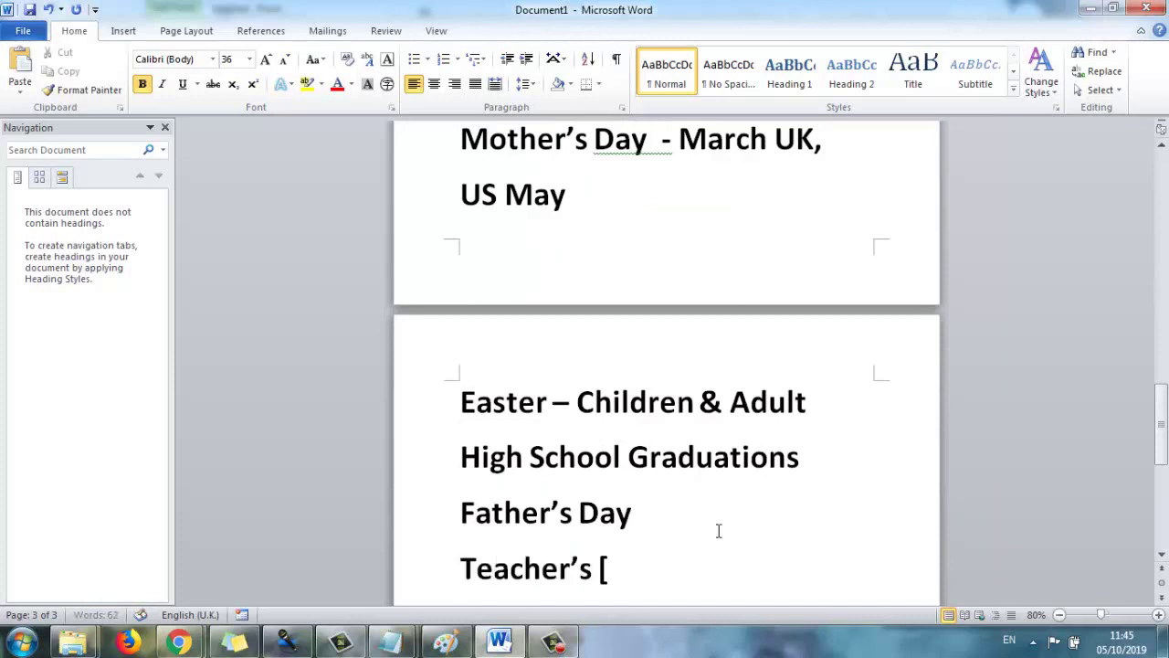
pyautogui.press('BackSpace')
pyautogui.write('pa')
pyautogui.press('BackSpace')
pyautogui.write('lanners')
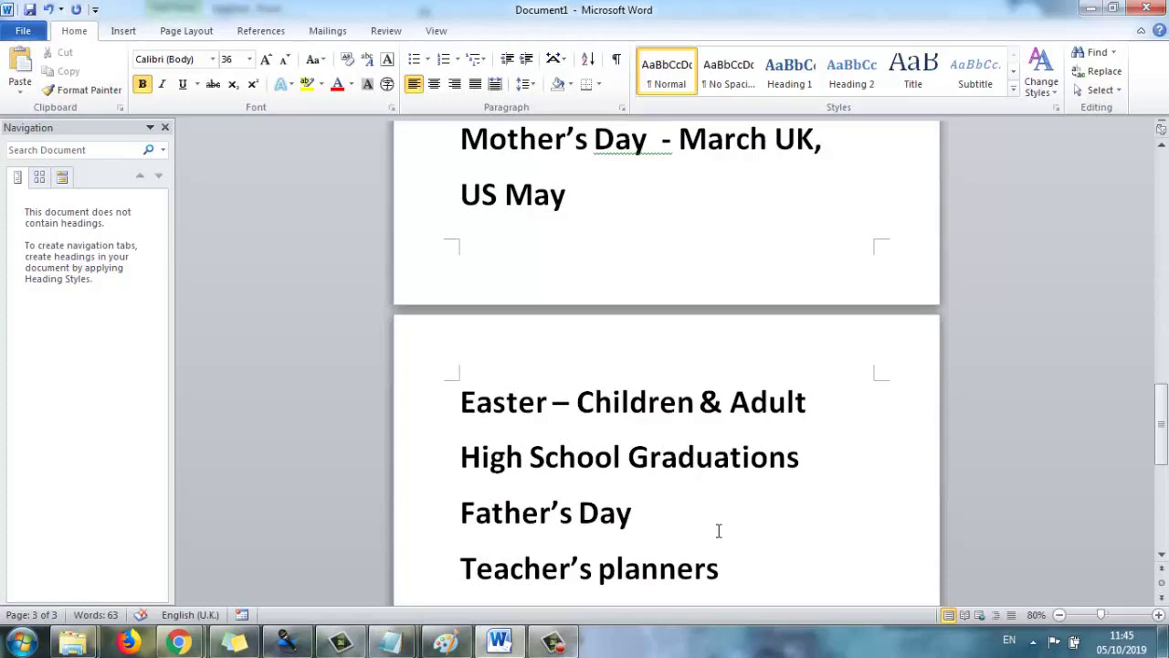
# - Review the finished idea list, going through the hobby, profession, life event and holiday entries
pyautogui.scroll(8, 718, 530)
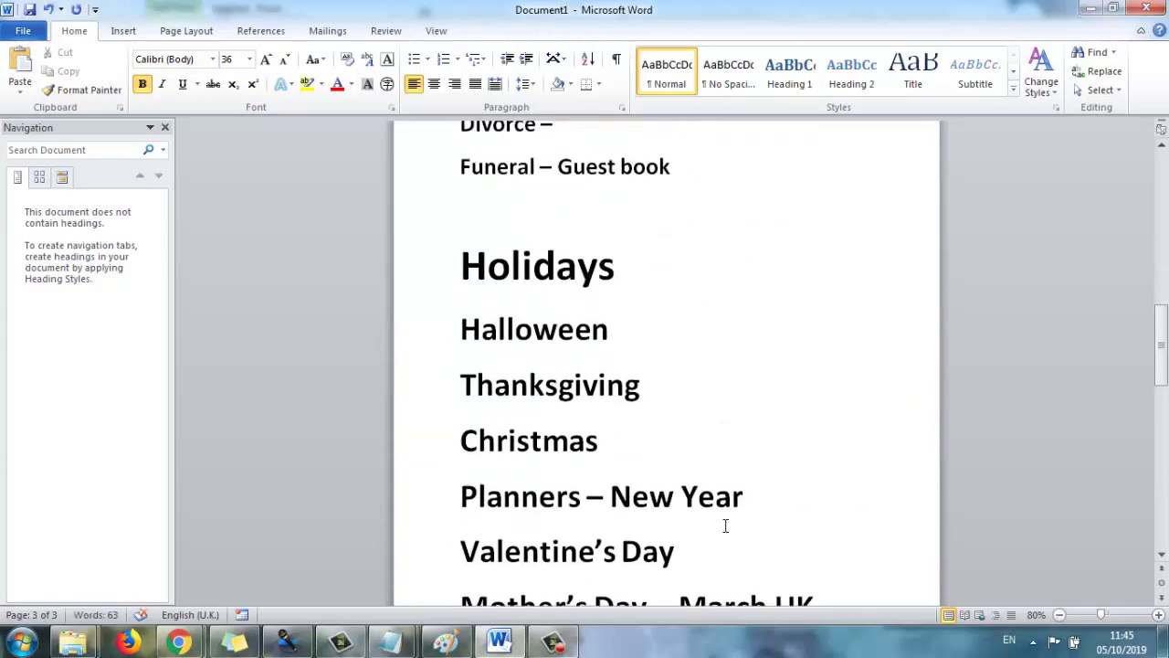
pyautogui.scroll(12, 725, 525)
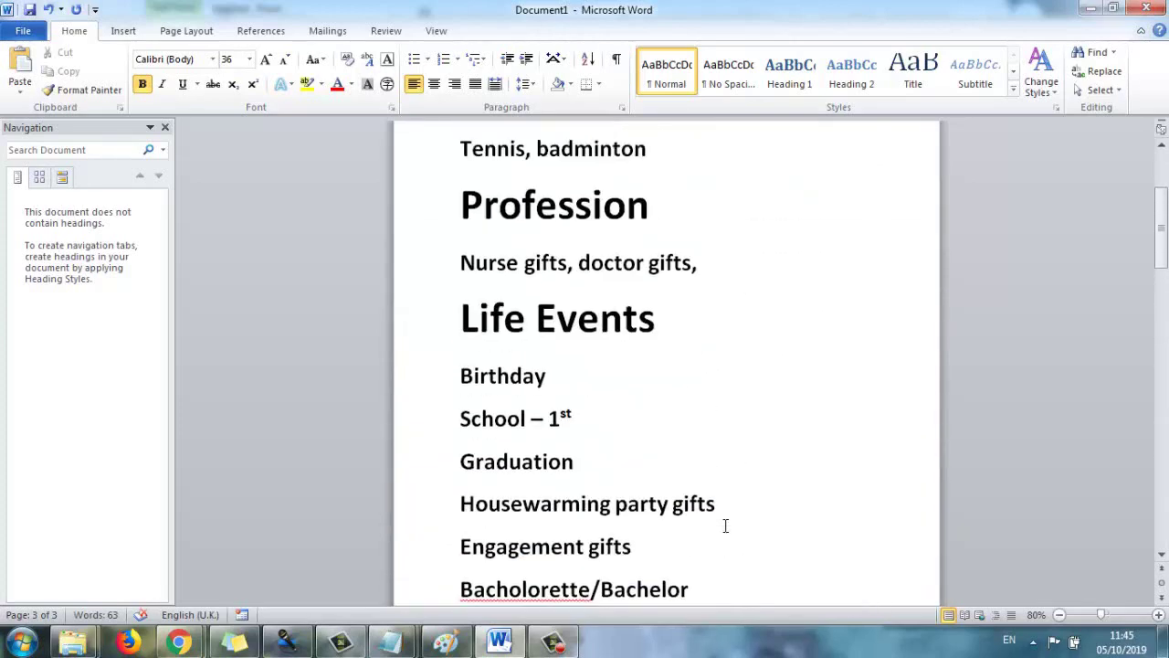
pyautogui.scroll(3, 727, 524)
pyautogui.moveTo(460, 179)
pyautogui.mouseDown()
pyautogui.moveTo(625, 384)
pyautogui.moveTo(651, 496)
pyautogui.mouseUp()
pyautogui.scroll(-9, 650, 465)
pyautogui.press('Right')
pyautogui.scroll(-10, 752, 494)
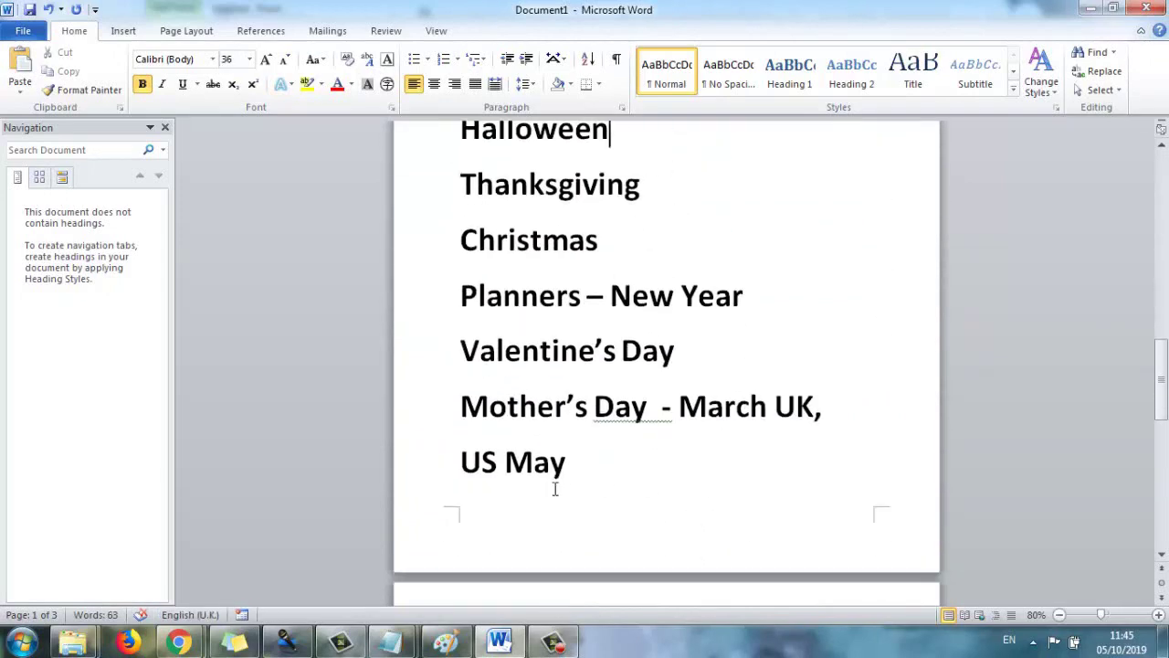
pyautogui.moveTo(745, 514); pyautogui.dragTo(454, 370)
pyautogui.scroll(10, 451, 373)
pyautogui.scroll(5, 454, 368)
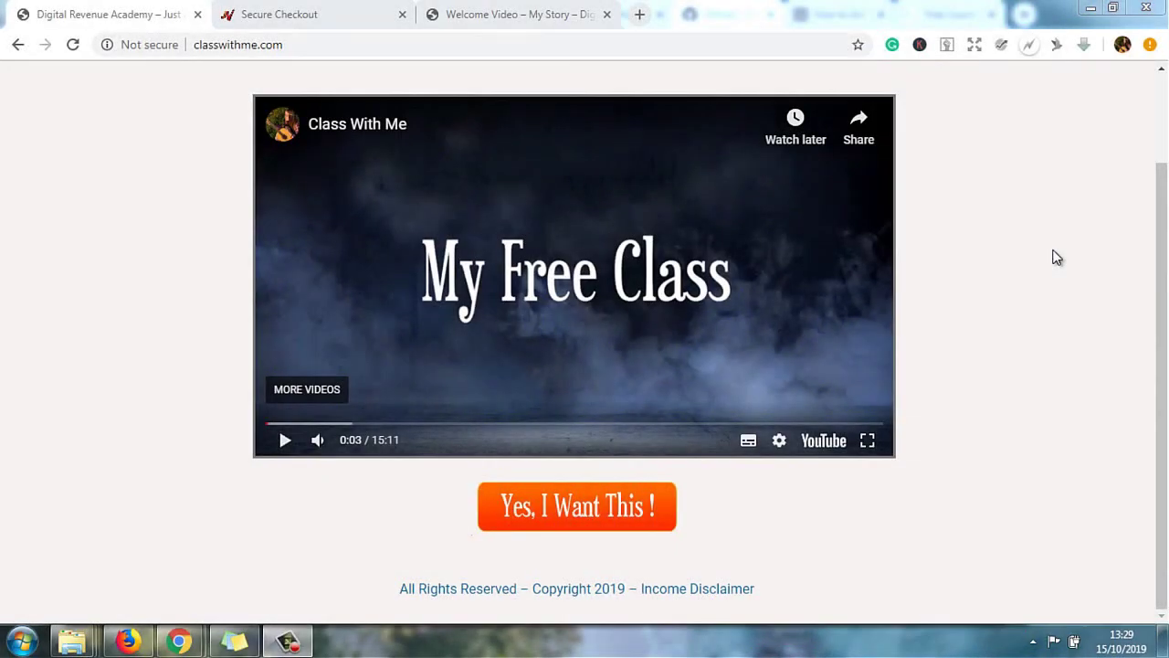
# - Switch to Chrome, point out the classwithme.com address, and view the order total on the Secure Checkout page
pyautogui.click(210, 45)
pyautogui.click(338, 45)
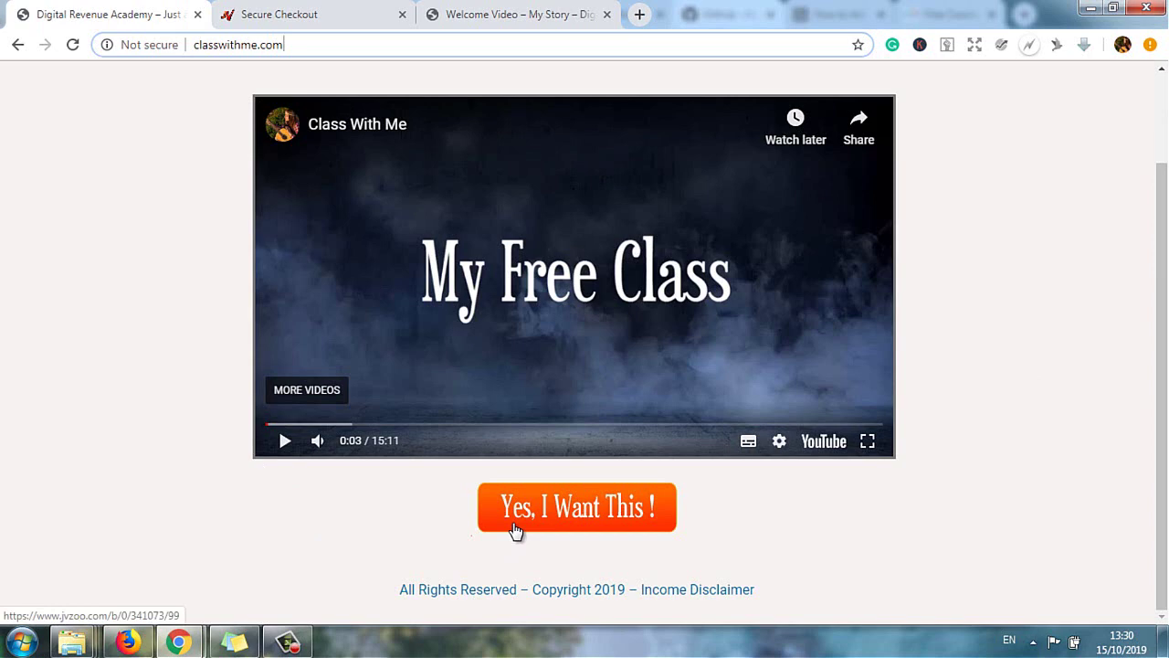
pyautogui.click(276, 11)
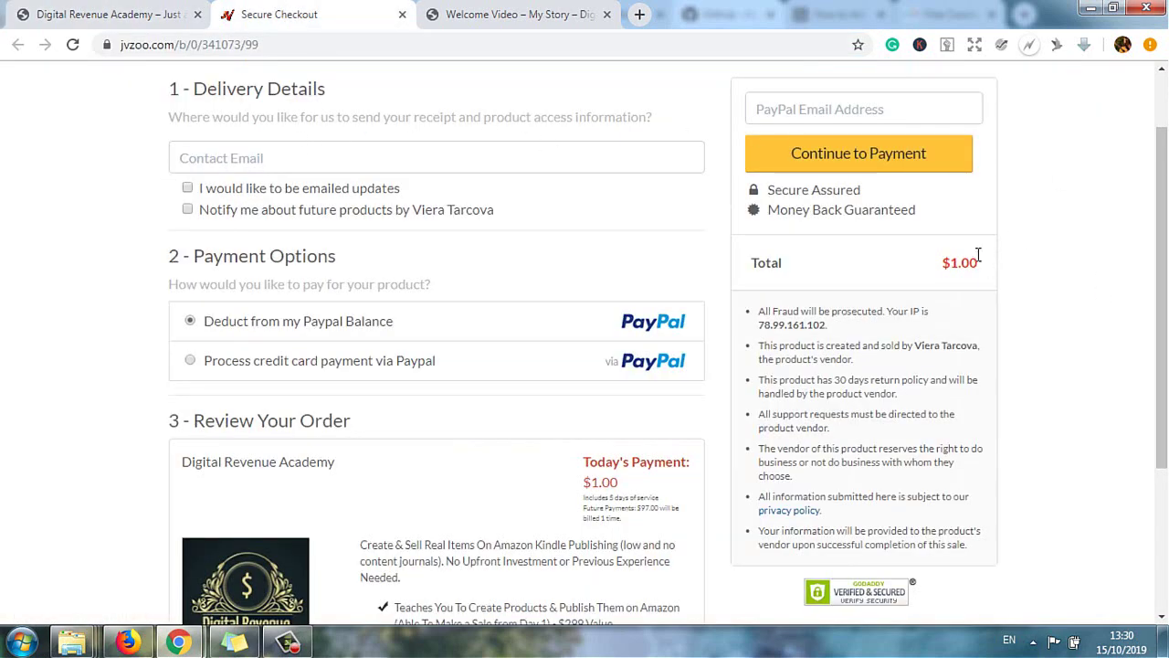
pyautogui.moveTo(942, 265); pyautogui.dragTo(1007, 263)
pyautogui.click(1045, 255)
# - Show the Welcome Video page of Digital Revenue Academy and look through its full list of lessons
pyautogui.click(476, 16)
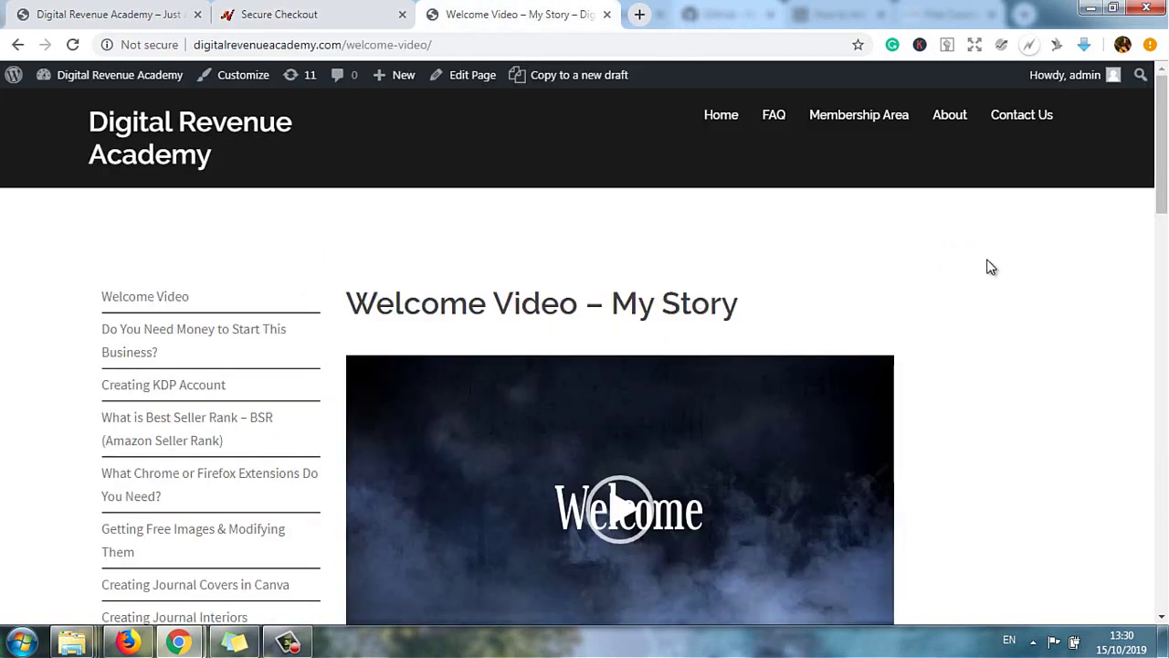
pyautogui.scroll(-2, 990, 264)
pyautogui.scroll(2, 990, 264)
pyautogui.moveTo(98, 274); pyautogui.dragTo(314, 470)
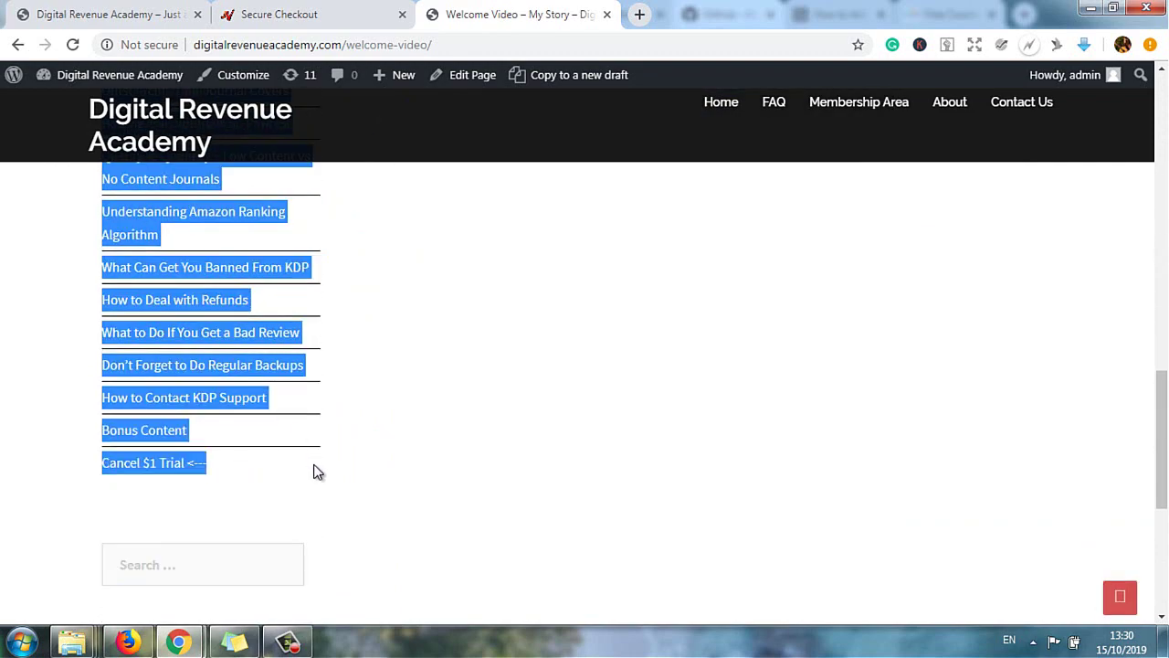
pyautogui.click(777, 438)
pyautogui.scroll(3, 777, 439)
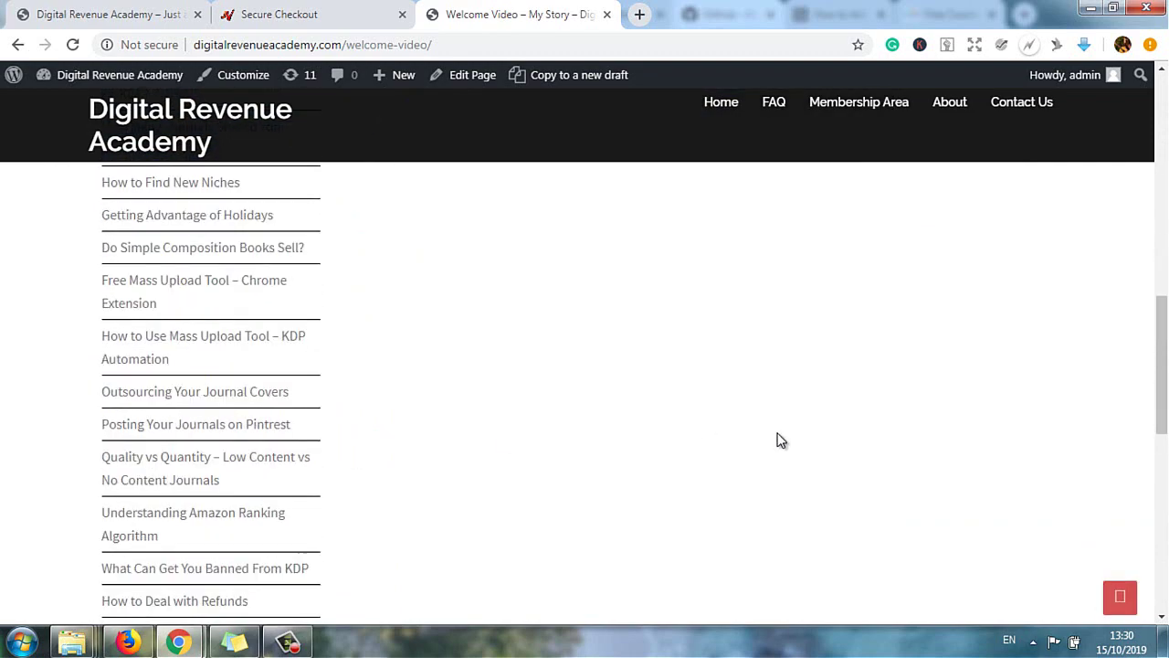
pyautogui.scroll(-3, 776, 440)
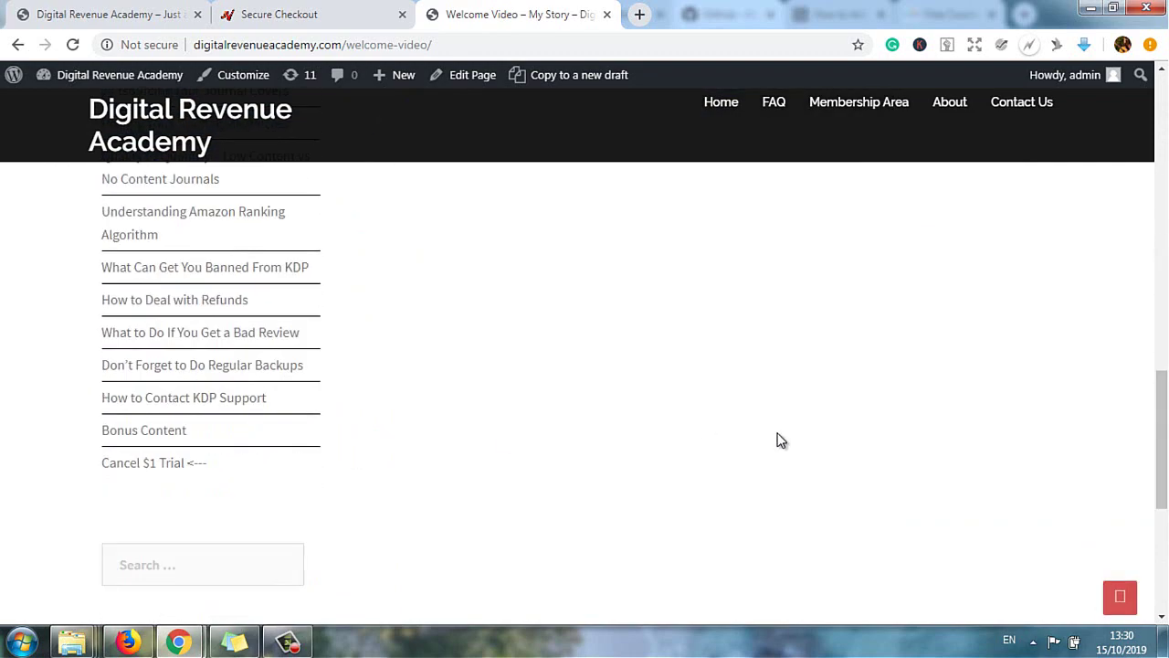
# - Open the "Cancel $1 Trial" page and highlight the contact e-mail address given for cancellations
pyautogui.click(118, 470)
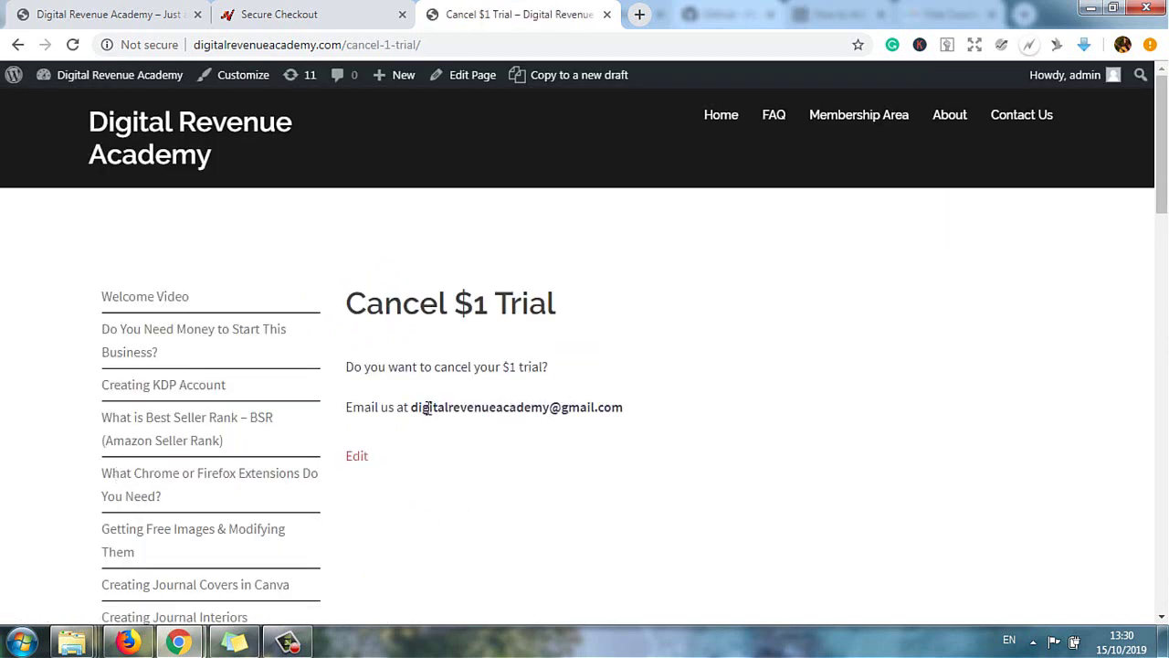
pyautogui.moveTo(423, 407); pyautogui.dragTo(700, 412)
pyautogui.moveTo(622, 408); pyautogui.dragTo(411, 409)
pyautogui.click(746, 310)
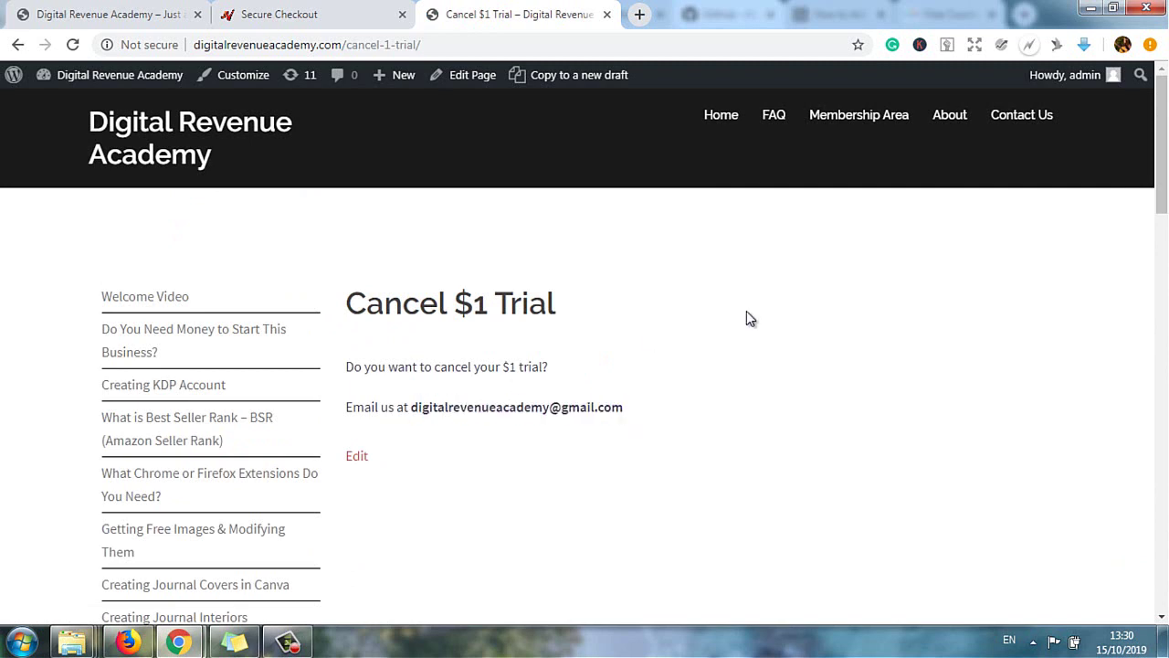